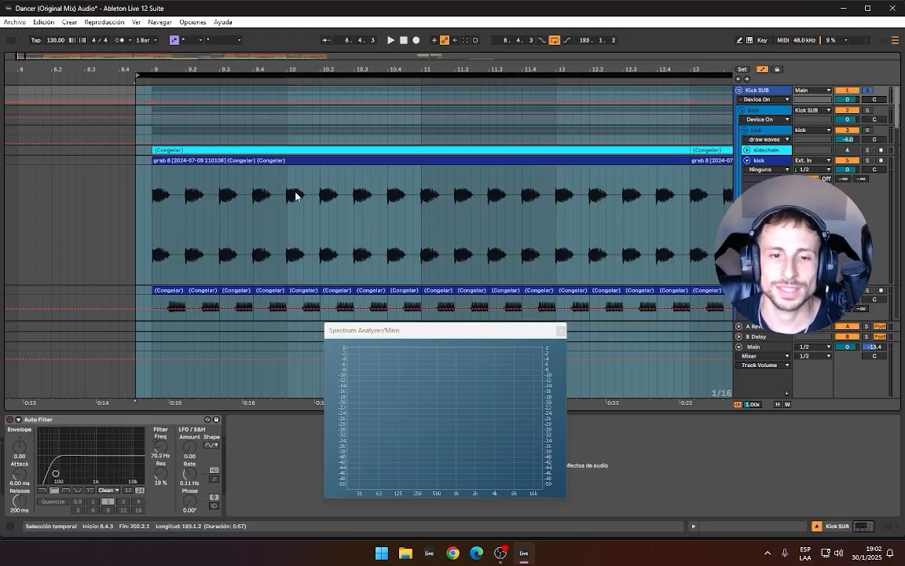
# Step: Move the Spectrum Analyzer window off the waveforms and place the playback marker at 9.1.1 on the kick track
pyautogui.moveTo(365, 335); pyautogui.dragTo(478, 383)
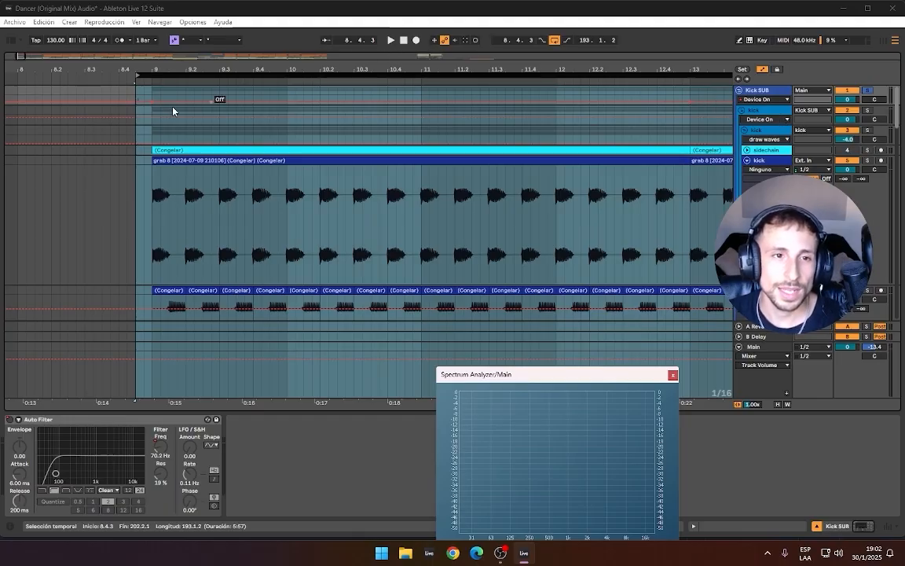
pyautogui.moveTo(156, 66); pyautogui.dragTo(273, 182)
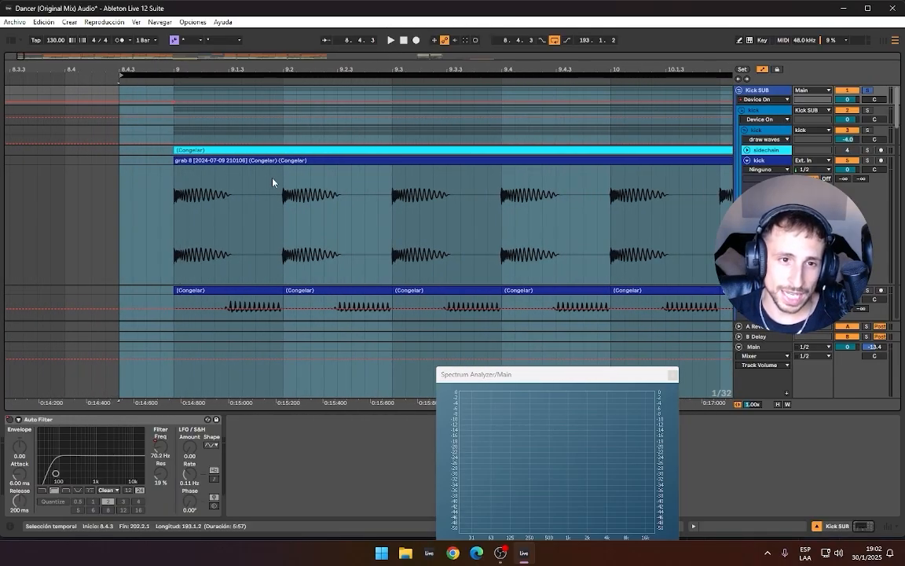
pyautogui.click(416, 239)
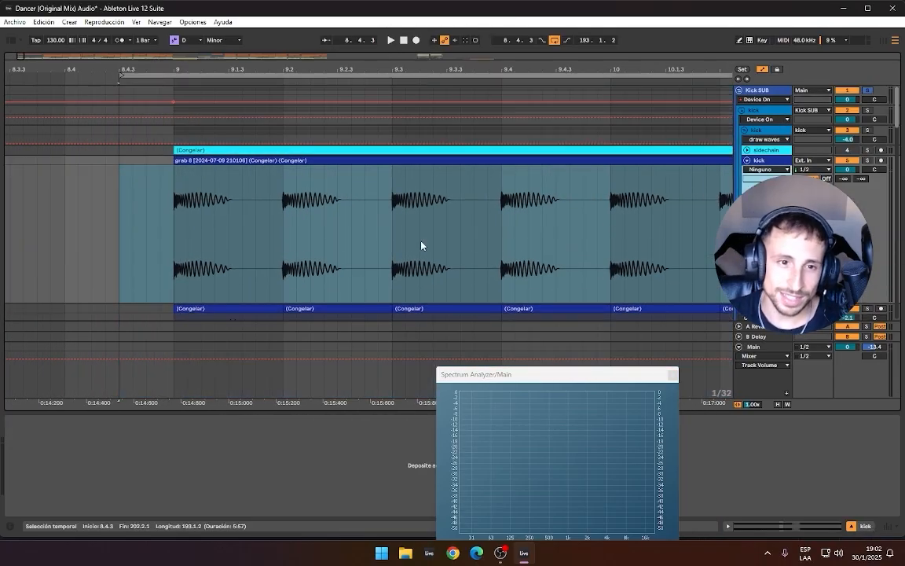
pyautogui.moveTo(178, 198); pyautogui.dragTo(391, 158)
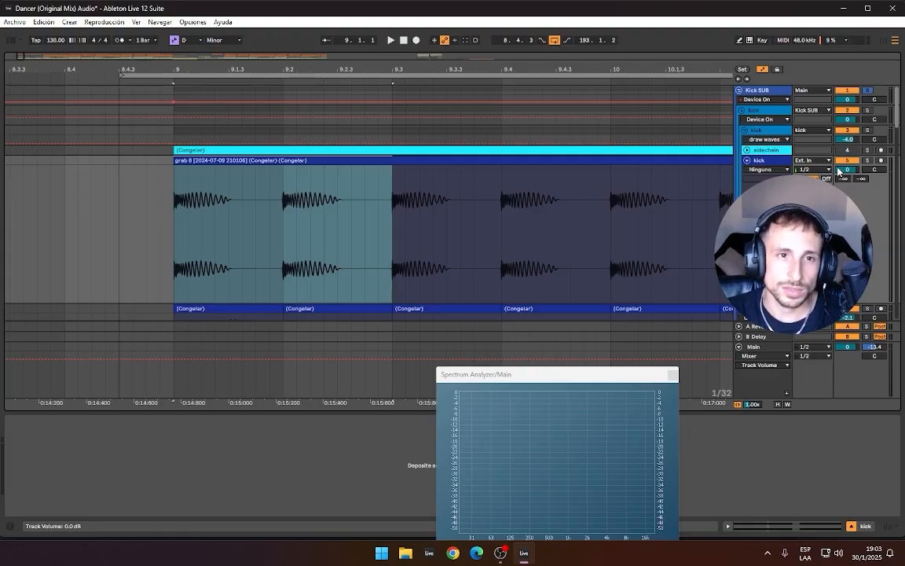
pyautogui.click(173, 209)
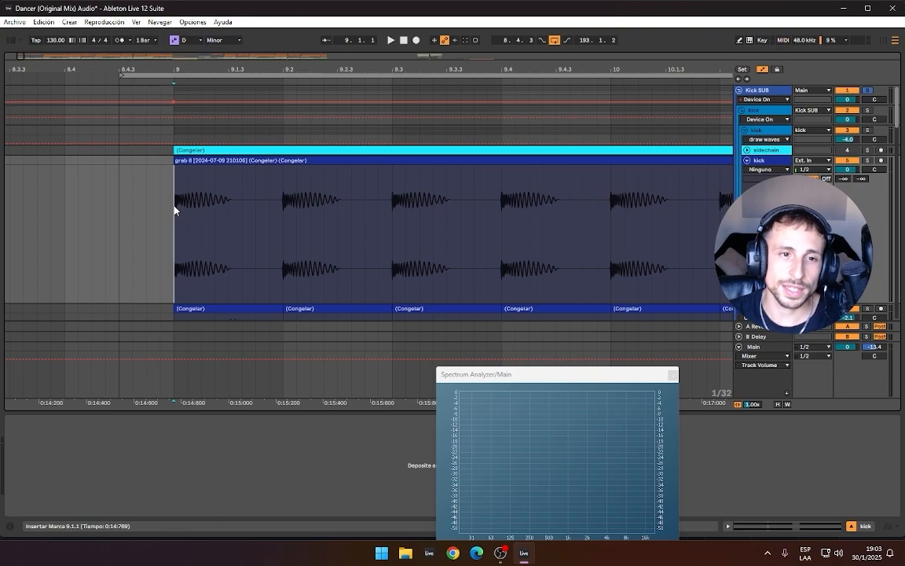
# Step: Solo the kick group and play it from 9.1.1 with the Spectrum Analyzer placed over the arrangement, then stop
pyautogui.click(867, 110)
pyautogui.press('space')
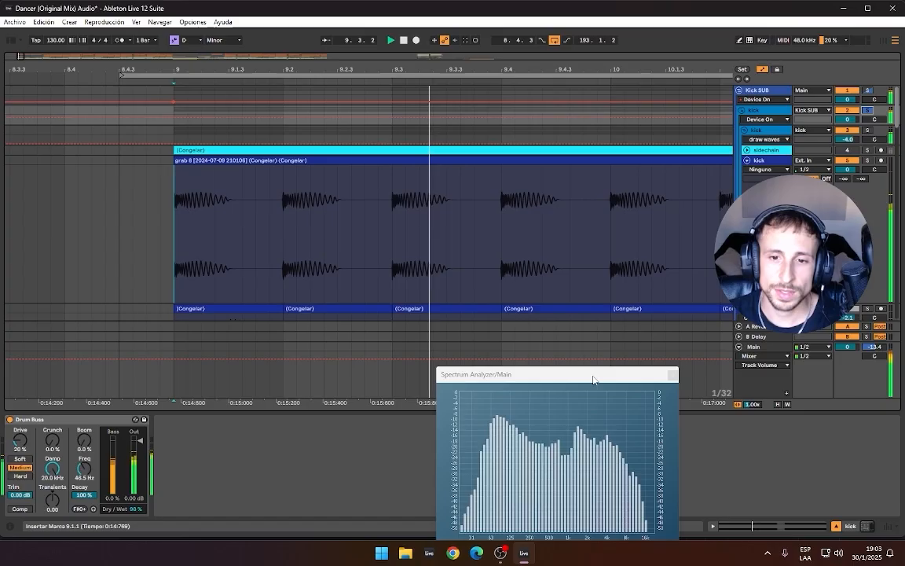
pyautogui.moveTo(593, 380); pyautogui.dragTo(521, 194)
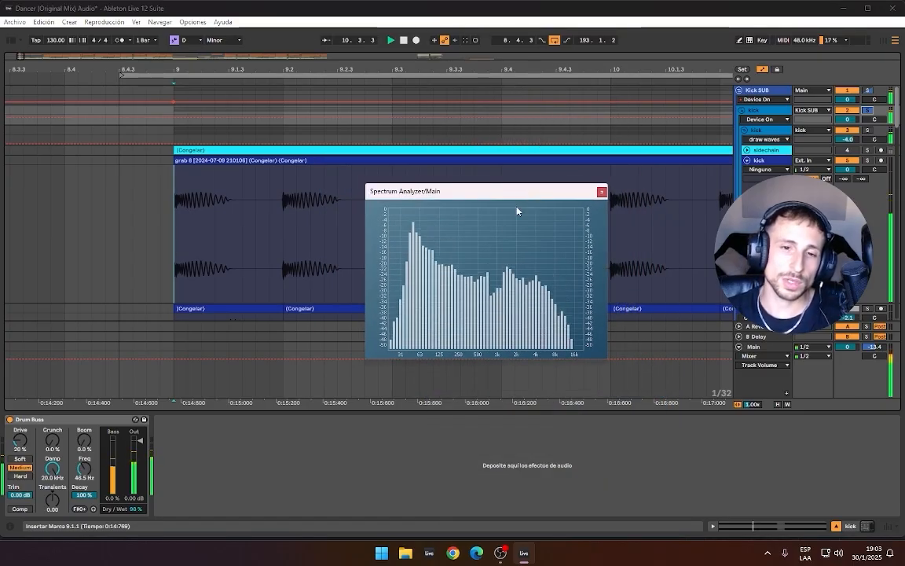
pyautogui.press('space')
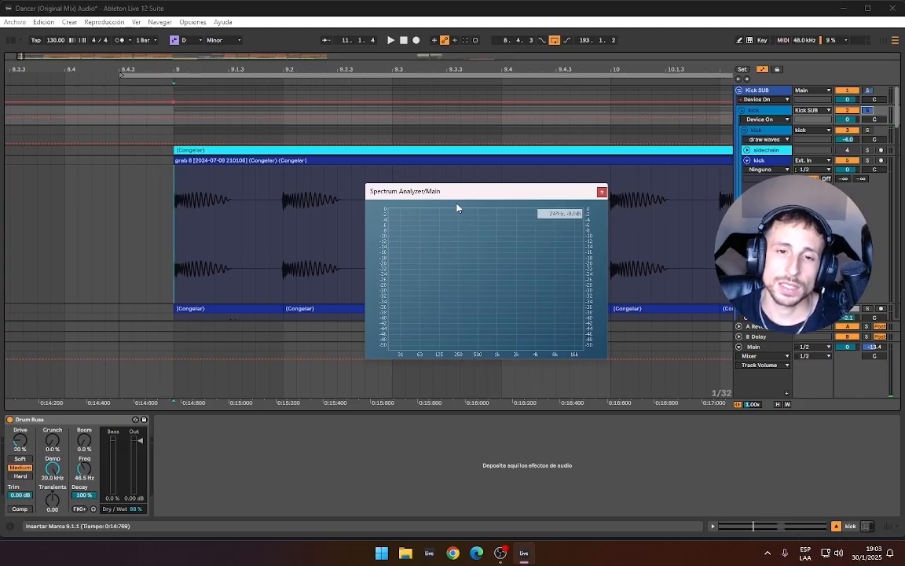
# Step: Play the soloed kick again from 9.1.1 and reposition the Spectrum Analyzer below the kick waveforms
pyautogui.moveTo(460, 192); pyautogui.dragTo(464, 209)
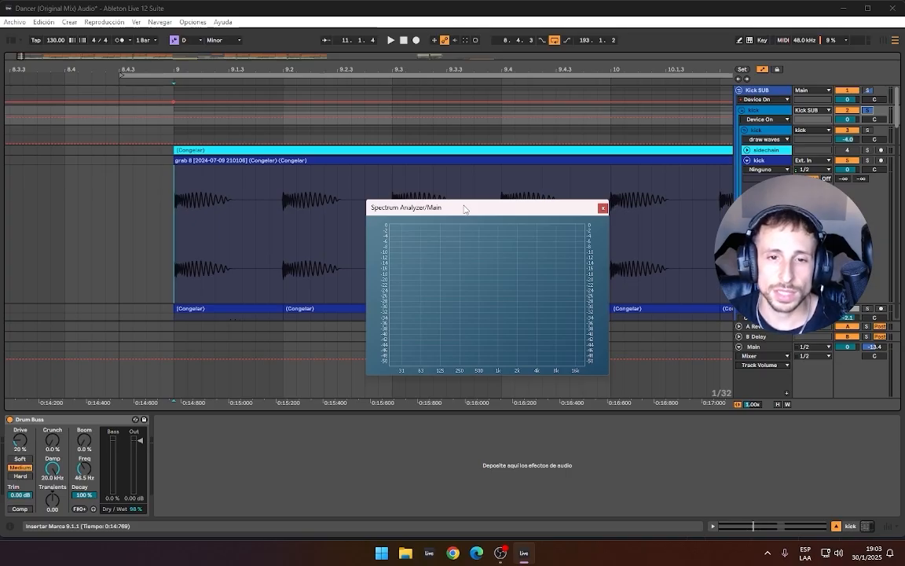
pyautogui.press('space')
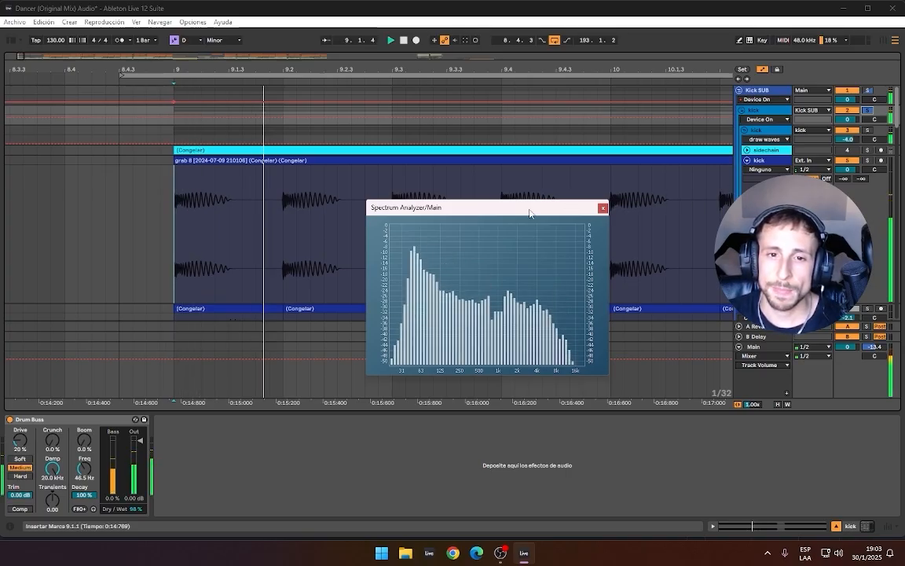
pyautogui.moveTo(530, 210); pyautogui.dragTo(526, 171)
pyautogui.moveTo(210, 70); pyautogui.dragTo(258, 146)
pyautogui.moveTo(433, 165); pyautogui.dragTo(456, 339)
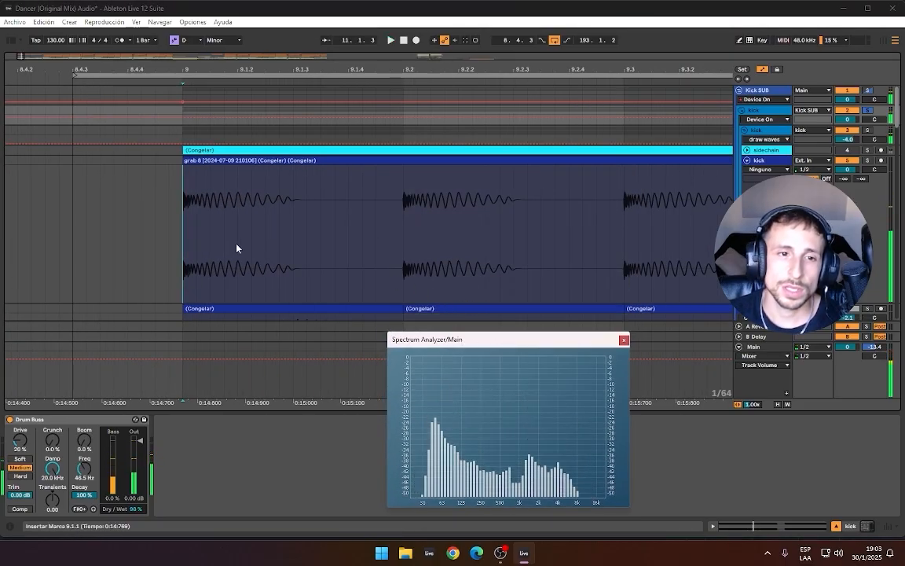
# Step: Stop playback, select the first kick hit from 9.1.1 to 9.2.1 and make the kick track taller
pyautogui.moveTo(185, 195); pyautogui.dragTo(403, 161)
pyautogui.press('space')
pyautogui.moveTo(752, 303); pyautogui.dragTo(752, 396)
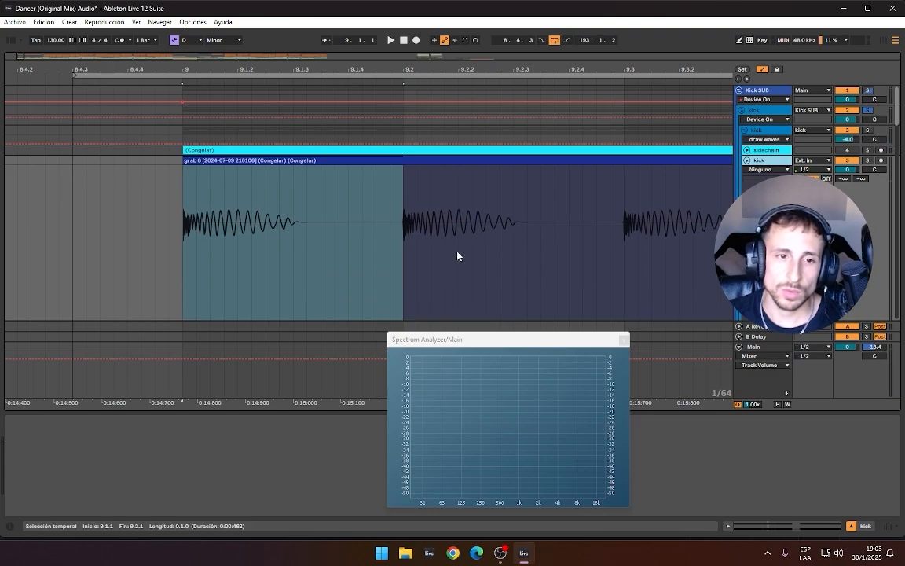
pyautogui.scroll(-1, 222, 230)
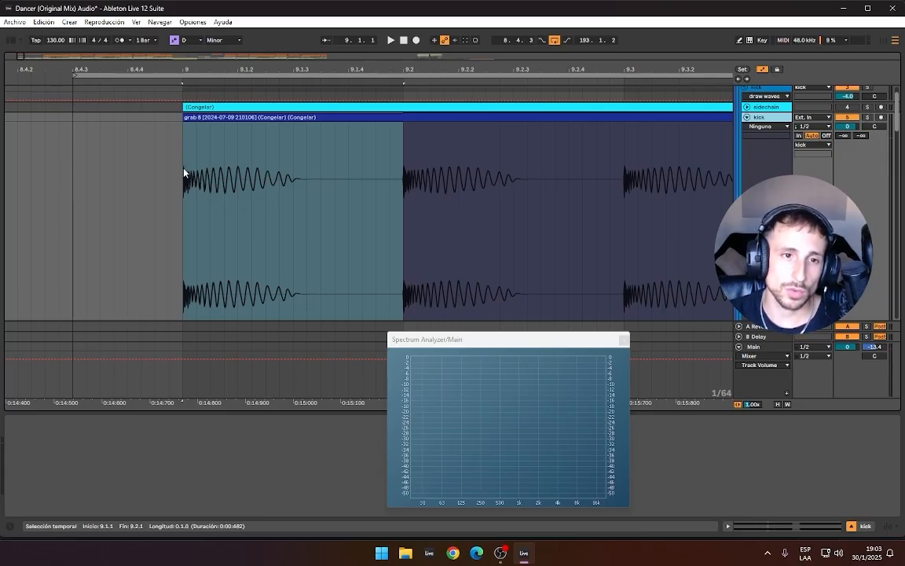
# Step: Audition the first kick hit, highlighting its attack and its tail up to 9.1.3, and return the marker to 9.1.1
pyautogui.moveTo(184, 171); pyautogui.dragTo(187, 165)
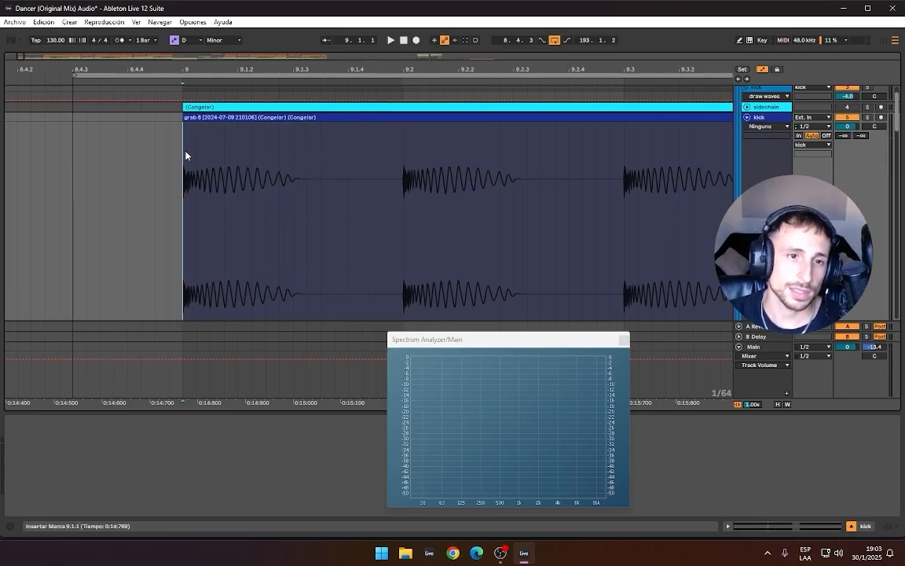
pyautogui.click(249, 146)
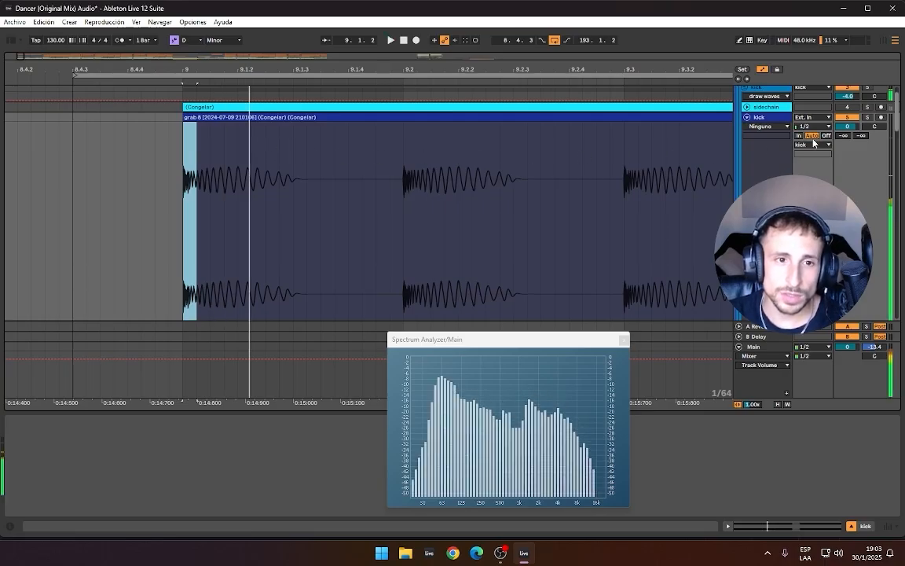
pyautogui.moveTo(202, 165)
pyautogui.mouseDown()
pyautogui.moveTo(307, 157)
pyautogui.moveTo(299, 160)
pyautogui.mouseUp()
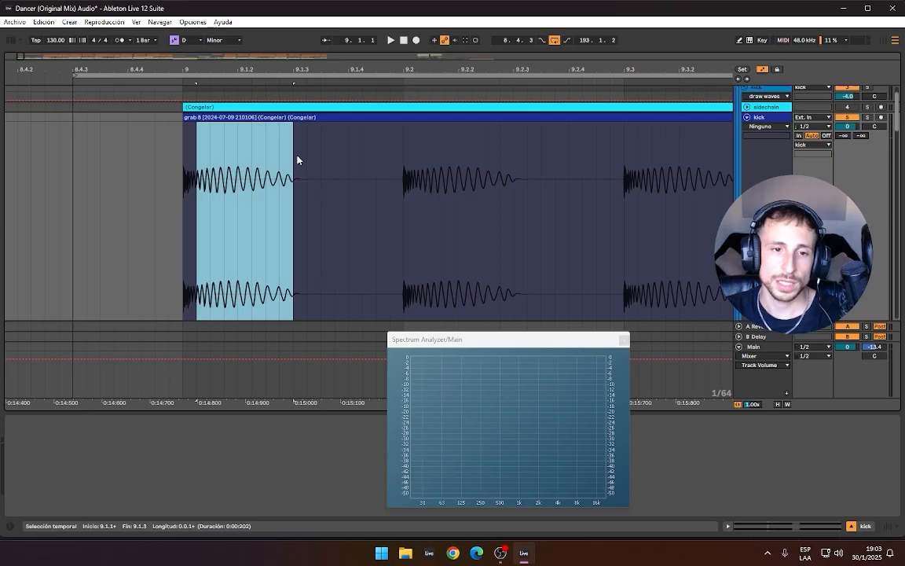
pyautogui.click(163, 125)
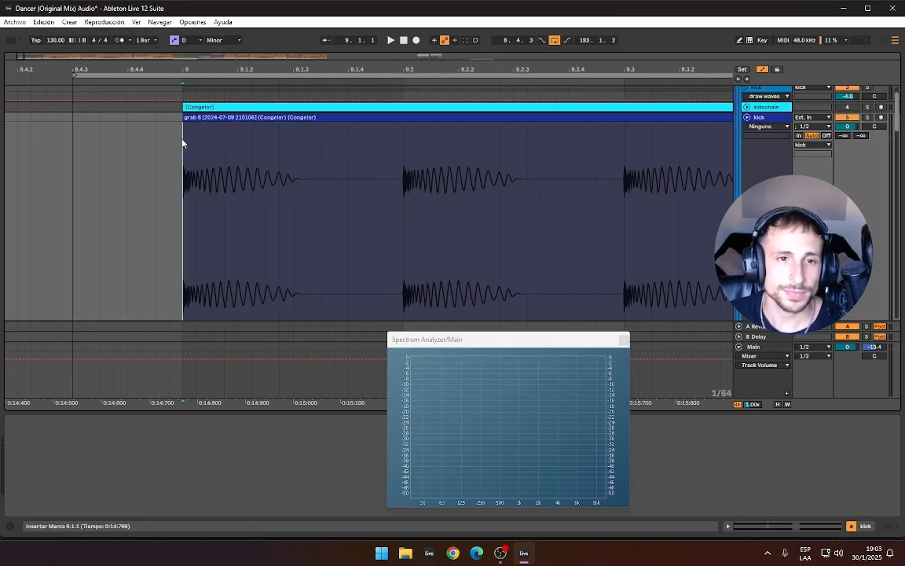
pyautogui.moveTo(373, 69); pyautogui.dragTo(374, 64)
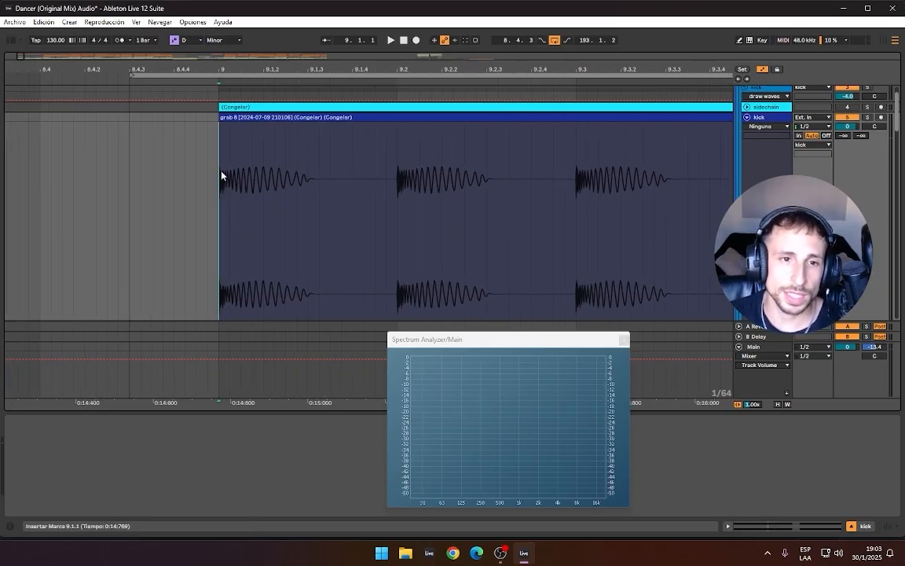
# Step: Compare the first kick hit and its tail with the SUB section from 9.1.3 to 9.2.1 by highlighting each
pyautogui.moveTo(220, 174); pyautogui.dragTo(396, 124)
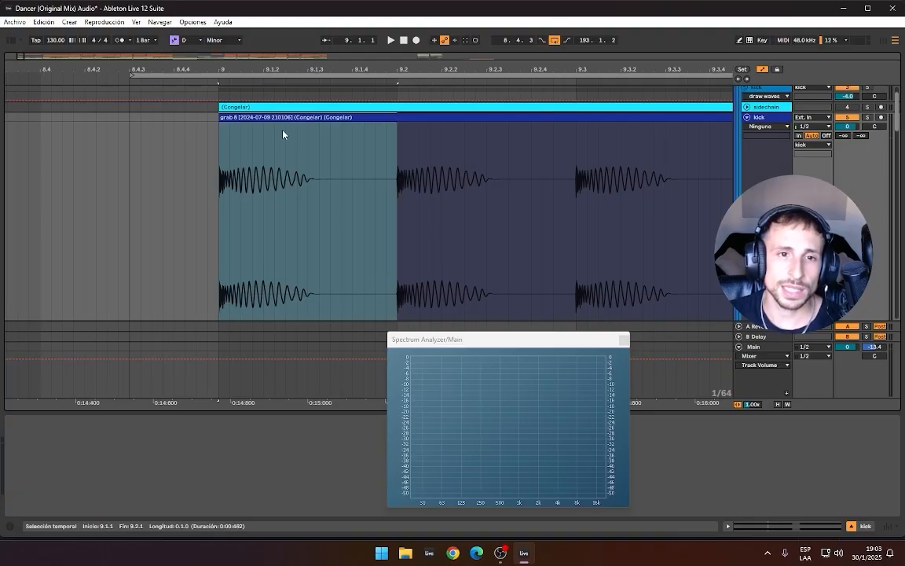
pyautogui.moveTo(311, 145); pyautogui.dragTo(220, 135)
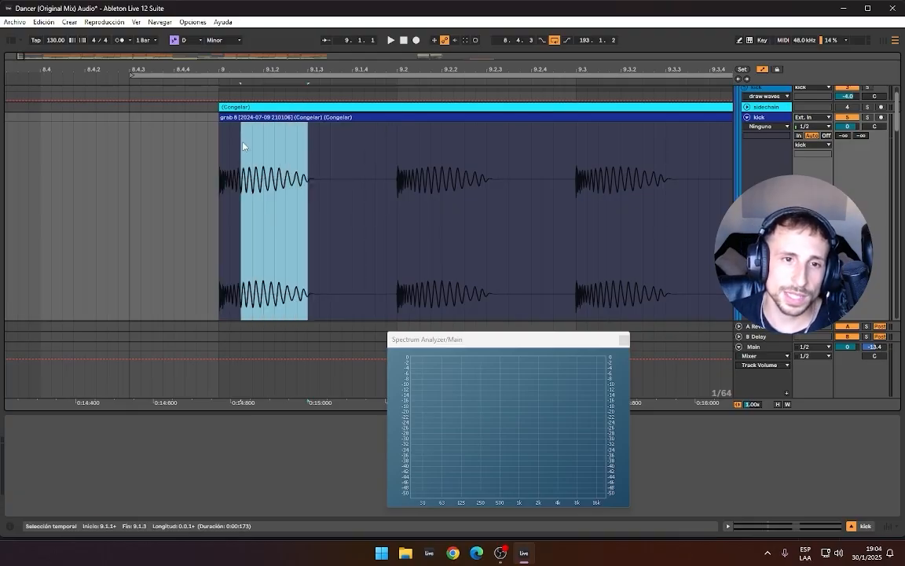
pyautogui.scroll(-2, 357, 236)
pyautogui.moveTo(303, 286); pyautogui.dragTo(396, 284)
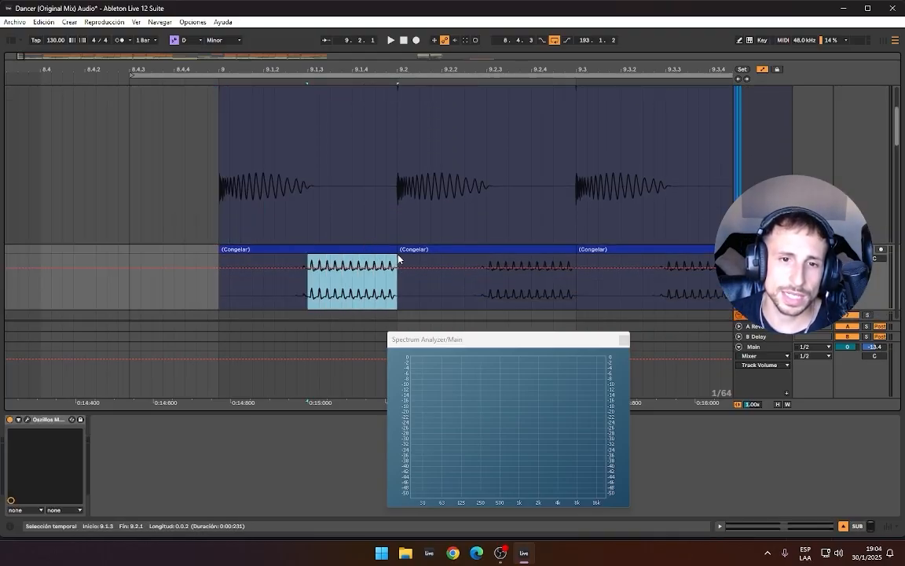
pyautogui.scroll(-1, 396, 259)
pyautogui.scroll(3, 396, 254)
pyautogui.scroll(1, 396, 254)
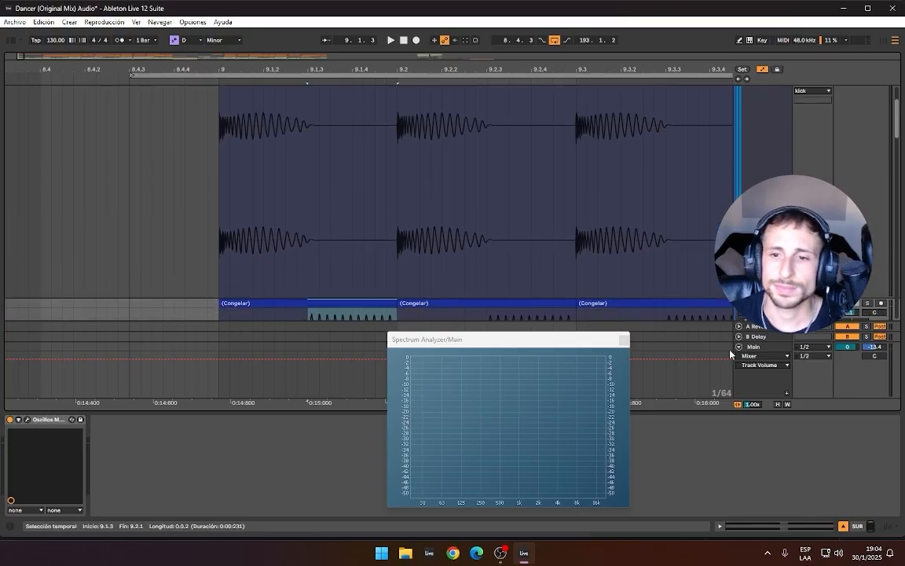
# Step: Move the Spectrum Analyzer slightly lower, make the SUB track taller and solo it
pyautogui.scroll(-1, 730, 353)
pyautogui.moveTo(571, 341); pyautogui.dragTo(568, 352)
pyautogui.scroll(-2, 754, 259)
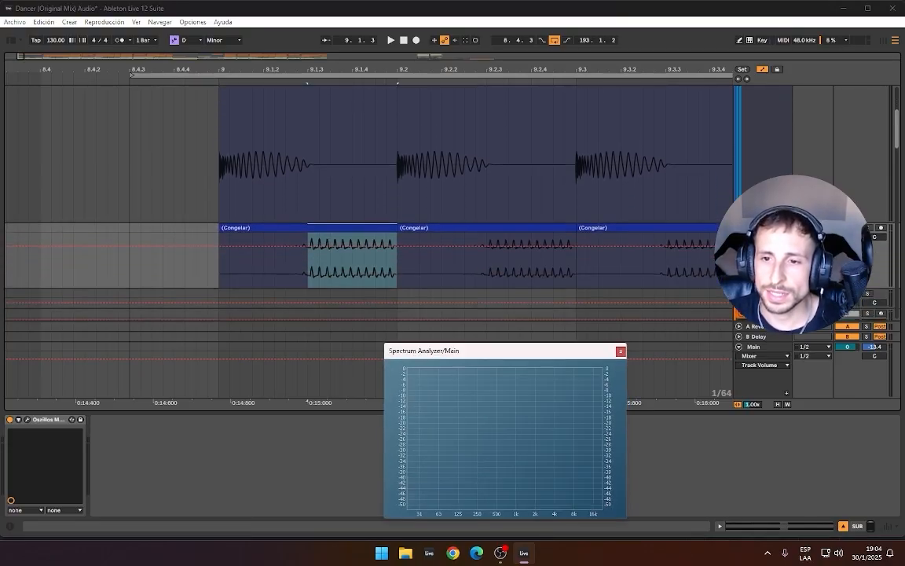
pyautogui.moveTo(774, 286); pyautogui.dragTo(774, 336)
pyautogui.scroll(1, 754, 268)
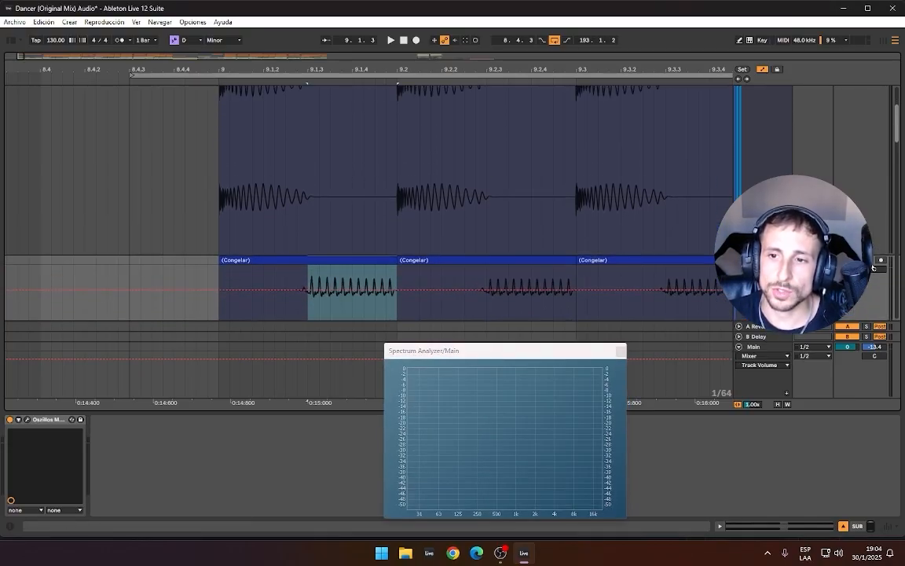
pyautogui.scroll(2, 348, 217)
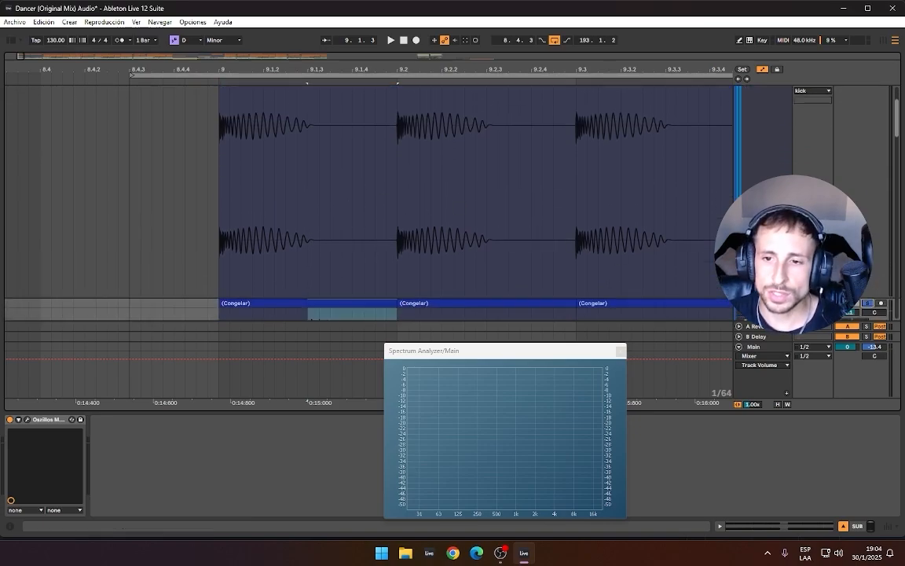
# Step: Solo the kick track as well and play the arrangement from 9.1.1
pyautogui.press('Up')
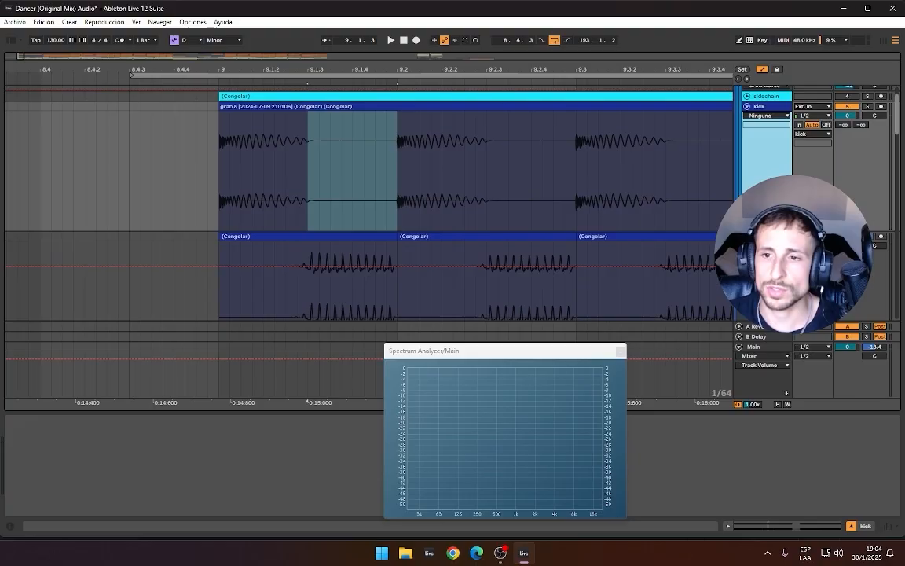
pyautogui.click(867, 107)
pyautogui.click(219, 146)
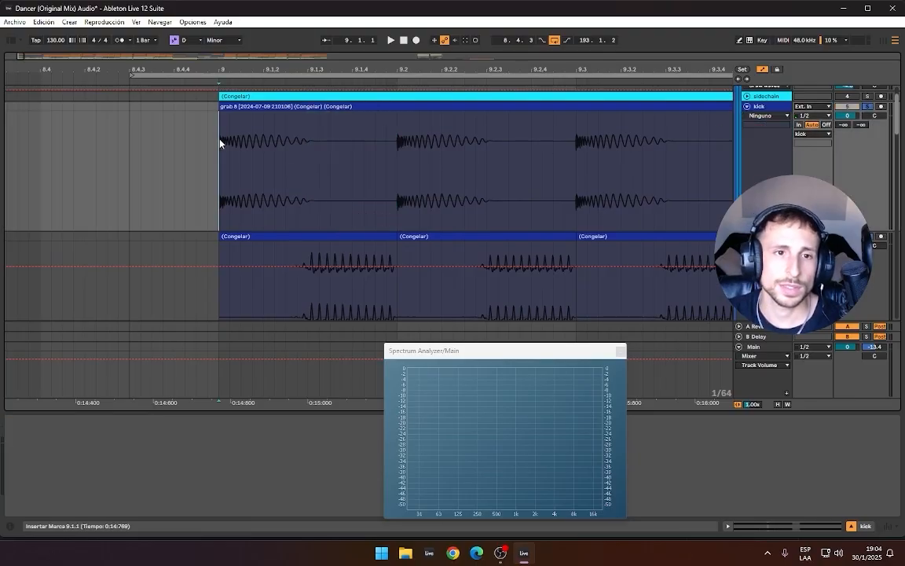
pyautogui.press('space')
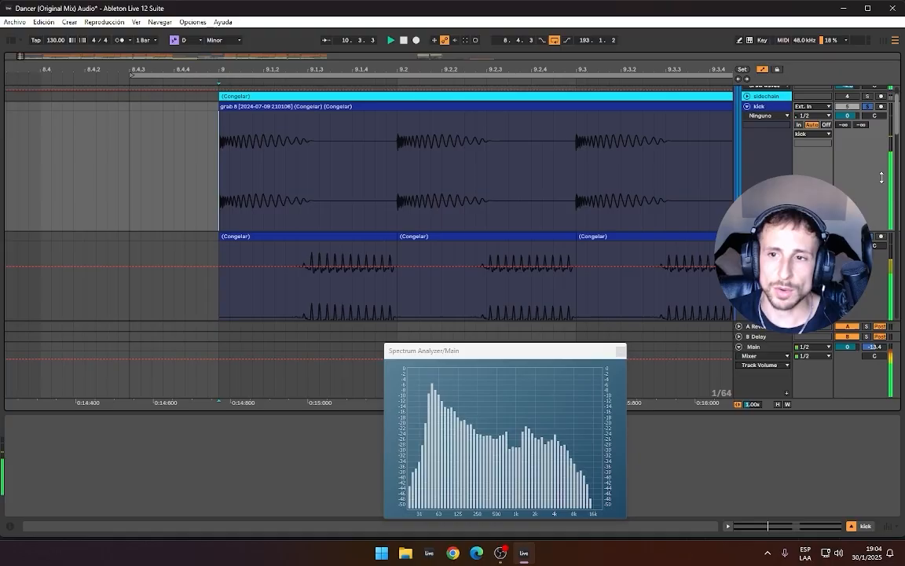
# Step: Compare the SUB alone with kick and SUB together by toggling the kick's solo during playback, then stop
pyautogui.click(868, 107)
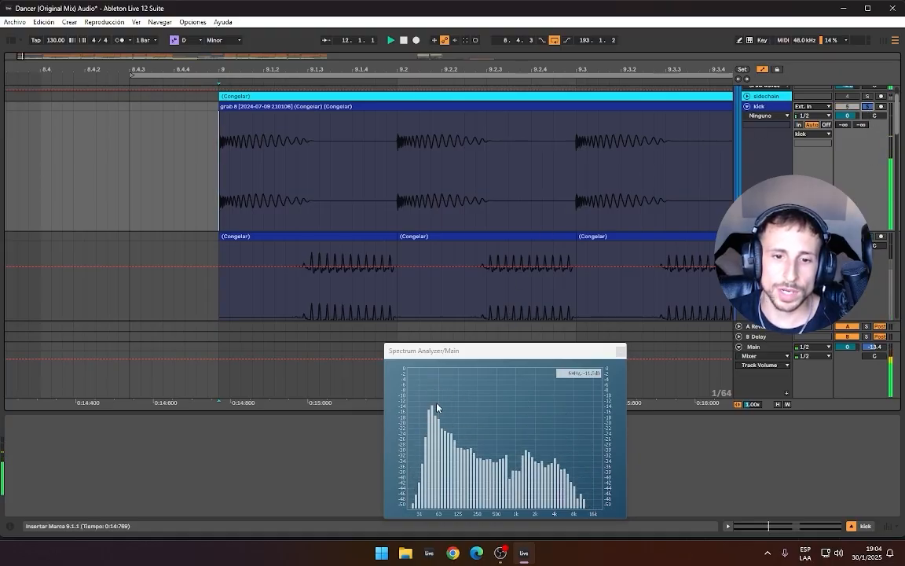
pyautogui.click(613, 322)
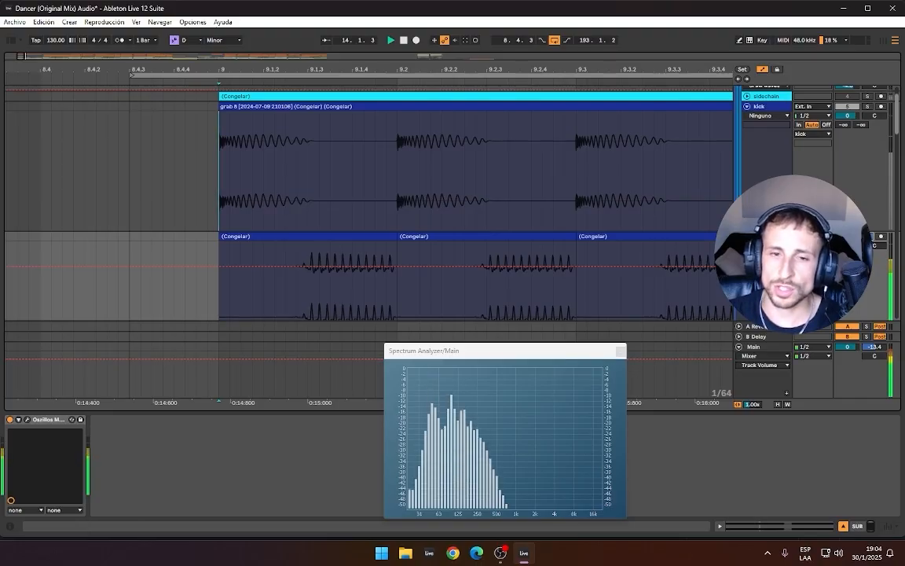
pyautogui.click(869, 107)
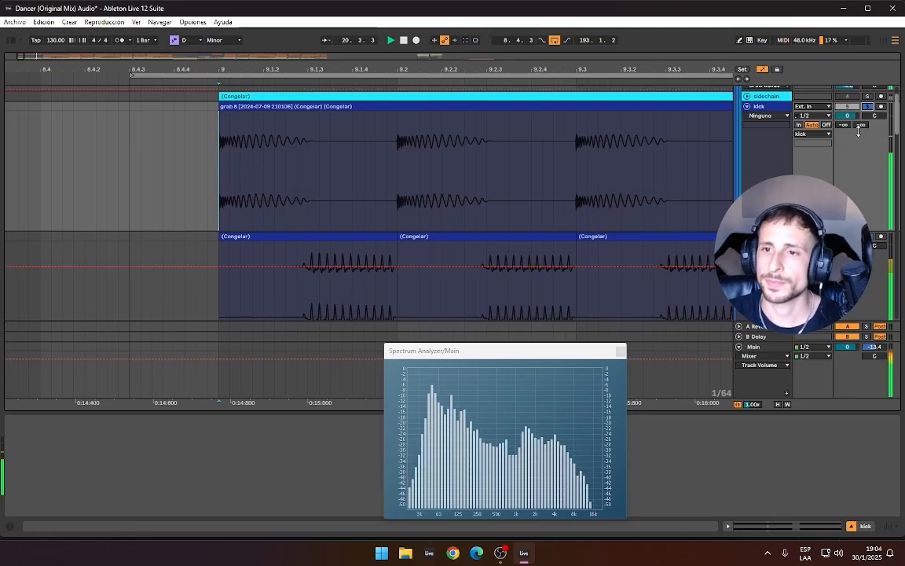
pyautogui.press('space')
# Step: Select the SUB track and examine how its clips sit between the kick hits
pyautogui.moveTo(544, 66); pyautogui.dragTo(378, 40)
pyautogui.click(768, 107)
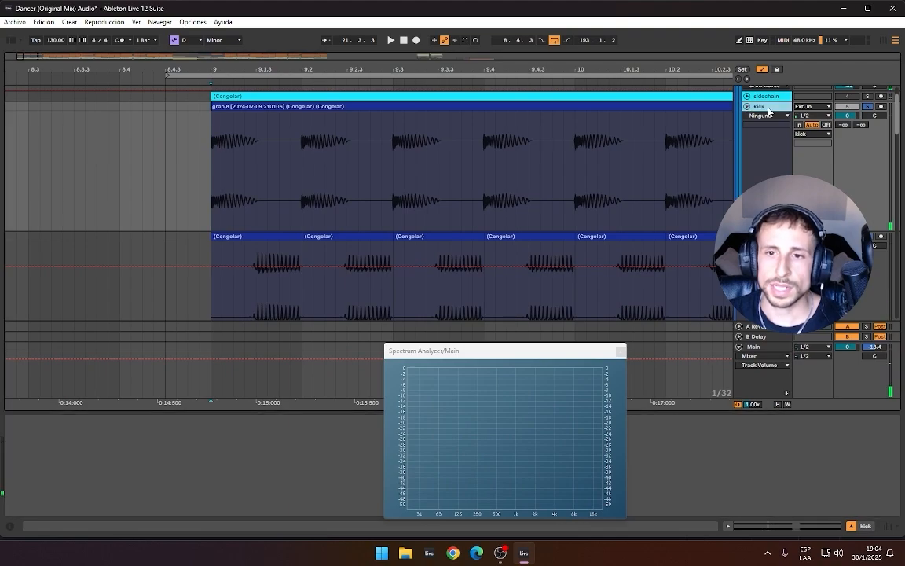
pyautogui.press('Down')
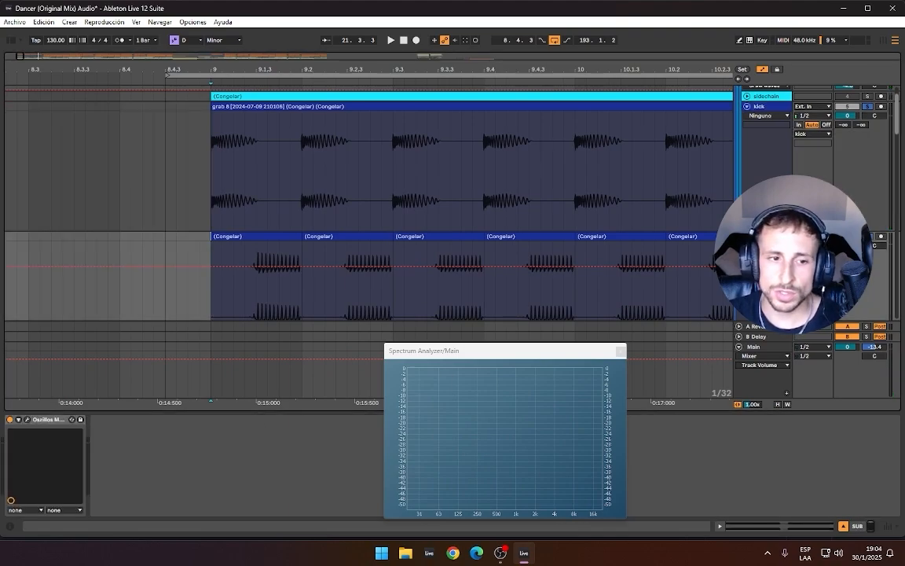
pyautogui.scroll(-3, 531, 221)
pyautogui.scroll(2, 532, 221)
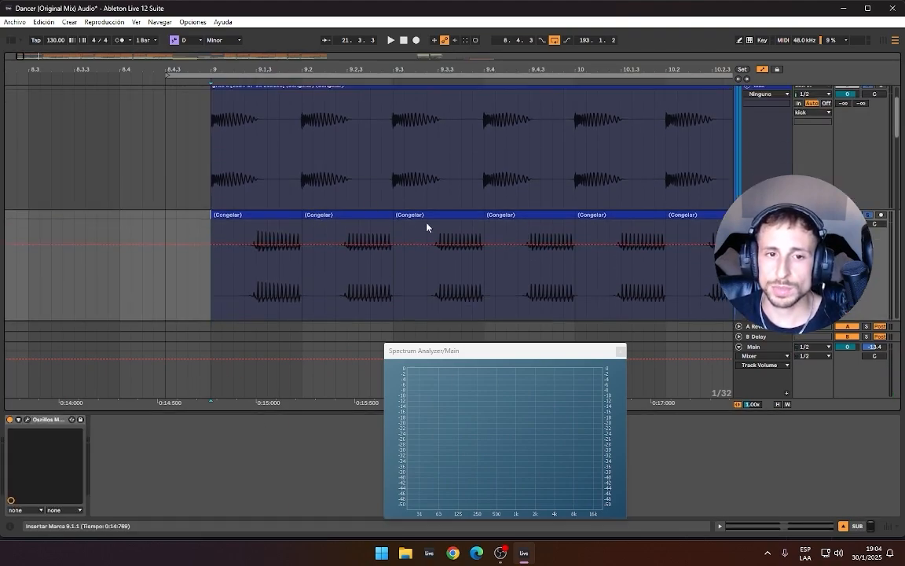
pyautogui.scroll(-1, 768, 196)
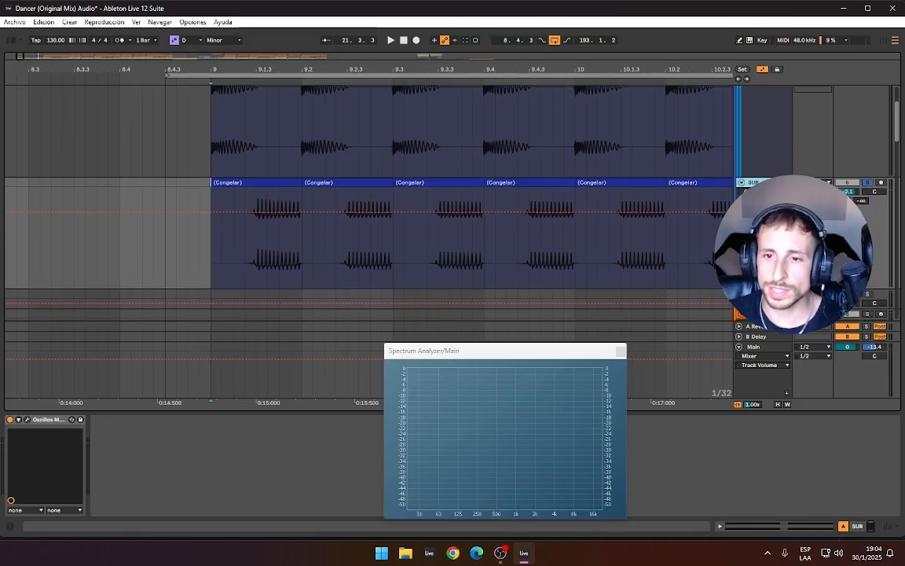
# Step: Insert a new MIDI track below the SUB track and load the Operator instrument on it
pyautogui.rightClick(769, 183)
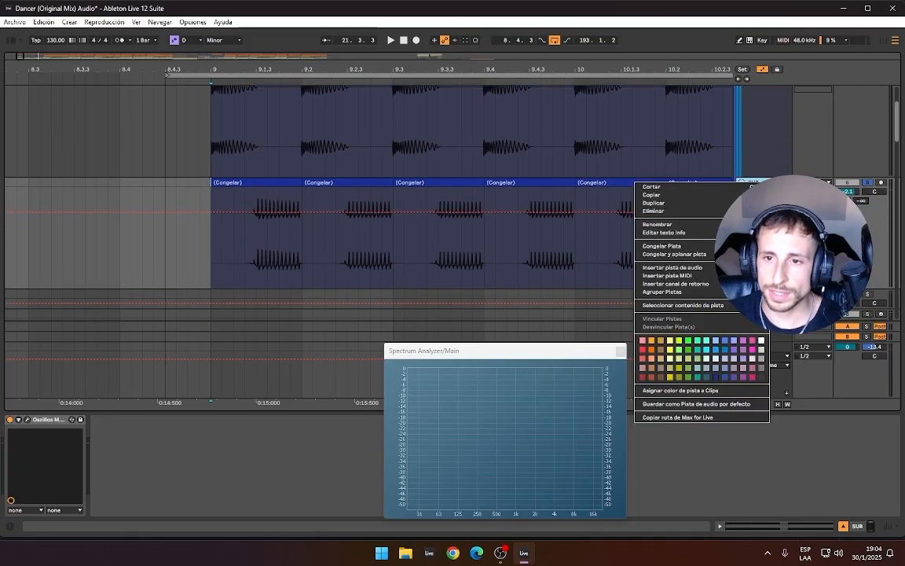
pyautogui.click(704, 268)
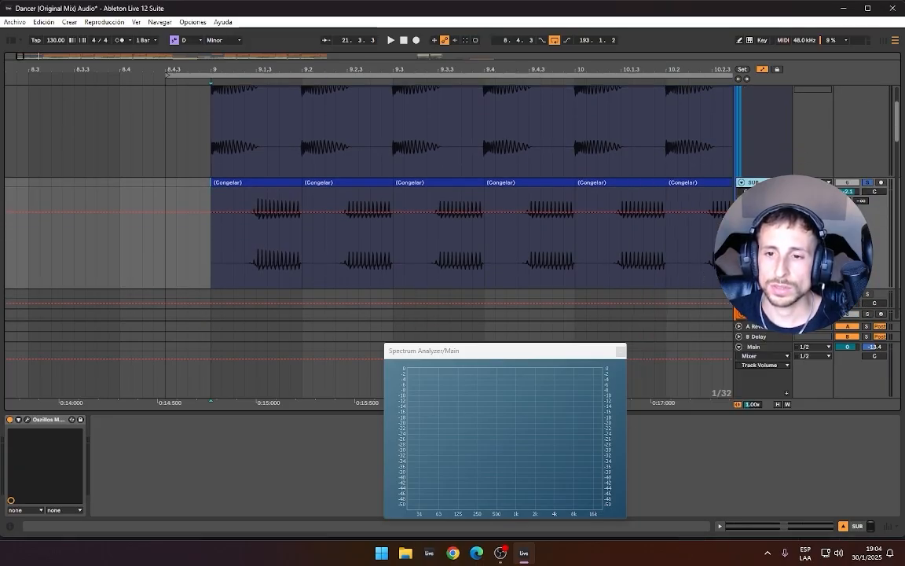
pyautogui.click(11, 40)
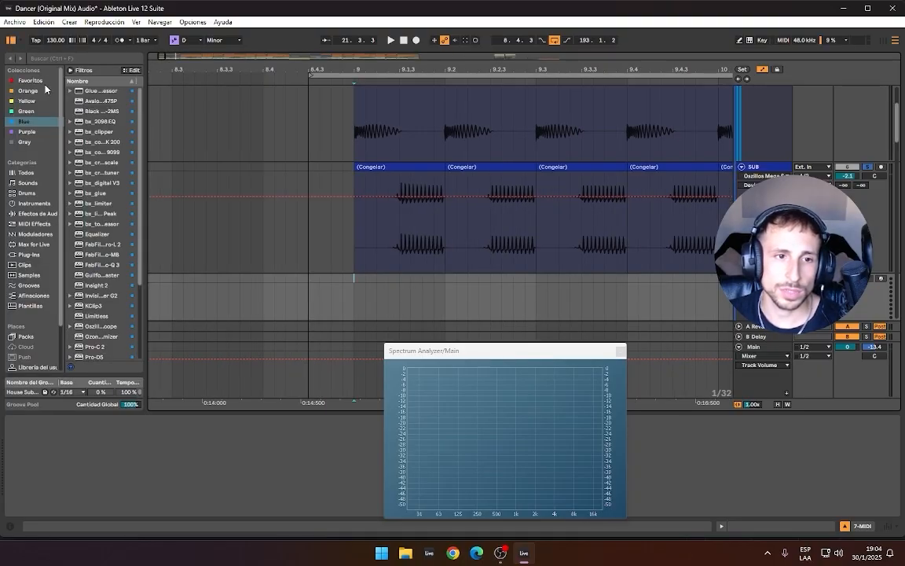
pyautogui.click(37, 205)
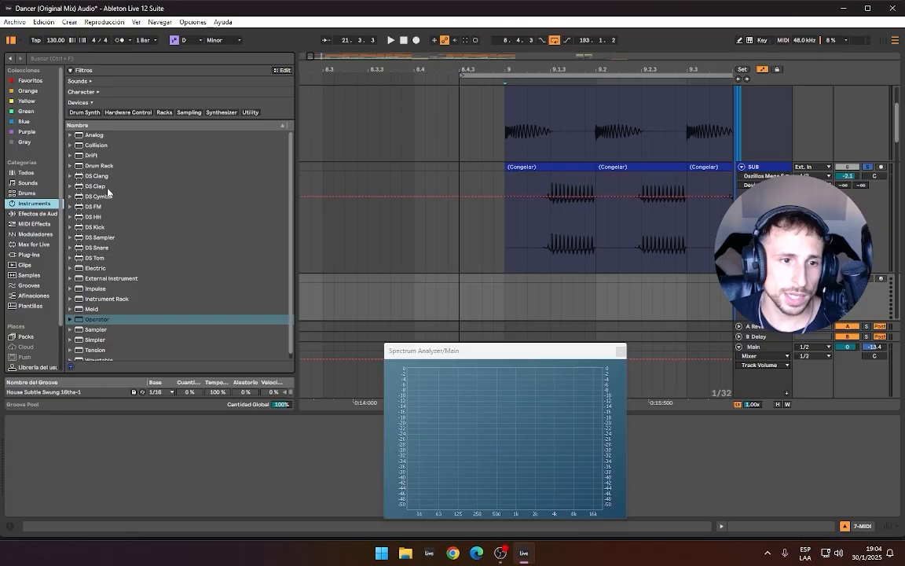
pyautogui.moveTo(101, 319)
pyautogui.mouseDown()
pyautogui.moveTo(110, 317)
pyautogui.moveTo(195, 442)
pyautogui.mouseUp()
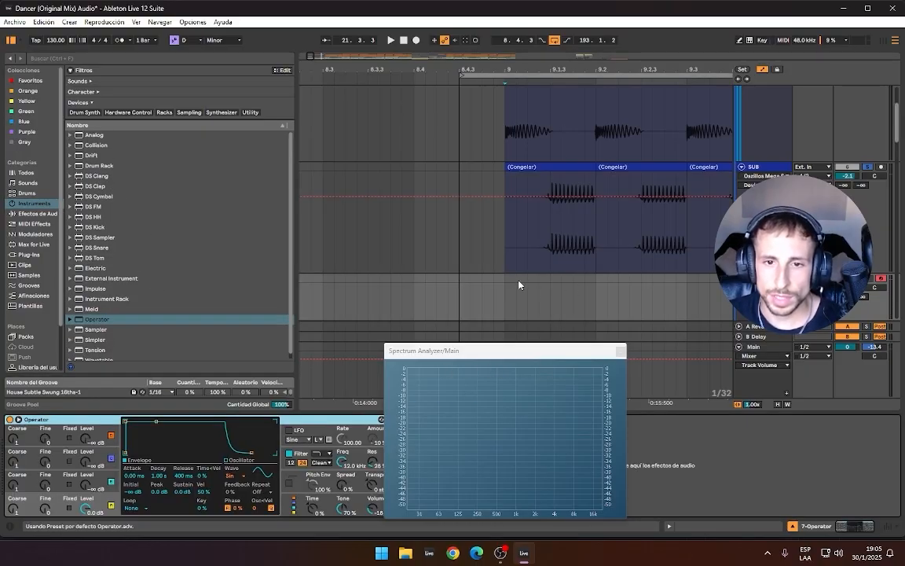
# Step: Create a one-beat MIDI clip from 9.1.1 to 9.2.1 on the Operator track and give the note editor more unobstructed space
pyautogui.doubleClick(505, 279)
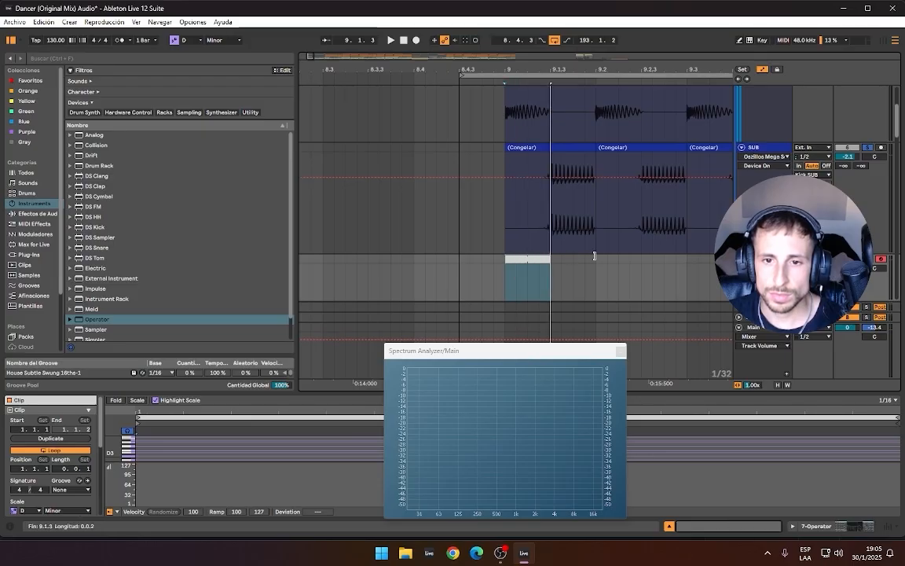
pyautogui.moveTo(595, 255); pyautogui.dragTo(595, 258)
pyautogui.hotkey('ctrl', 'j')
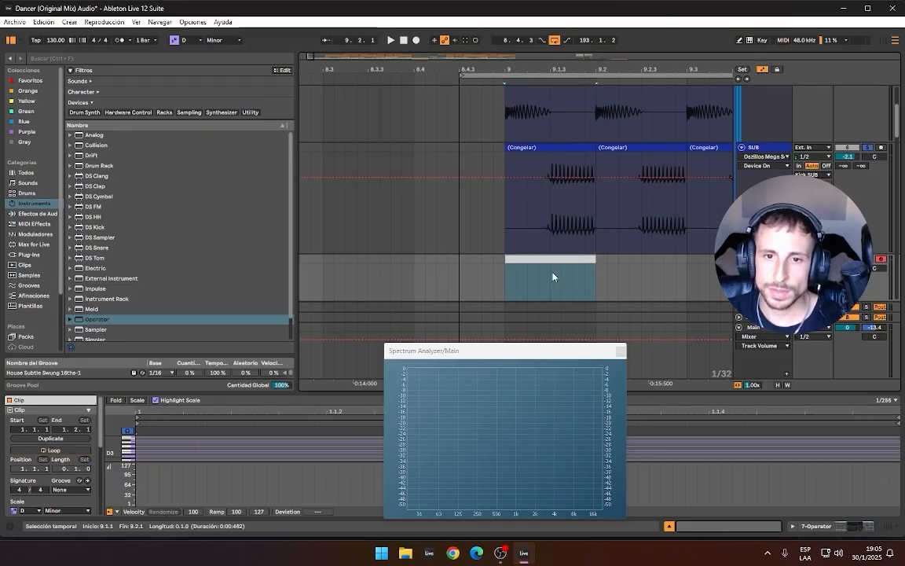
pyautogui.moveTo(522, 361); pyautogui.dragTo(333, 141)
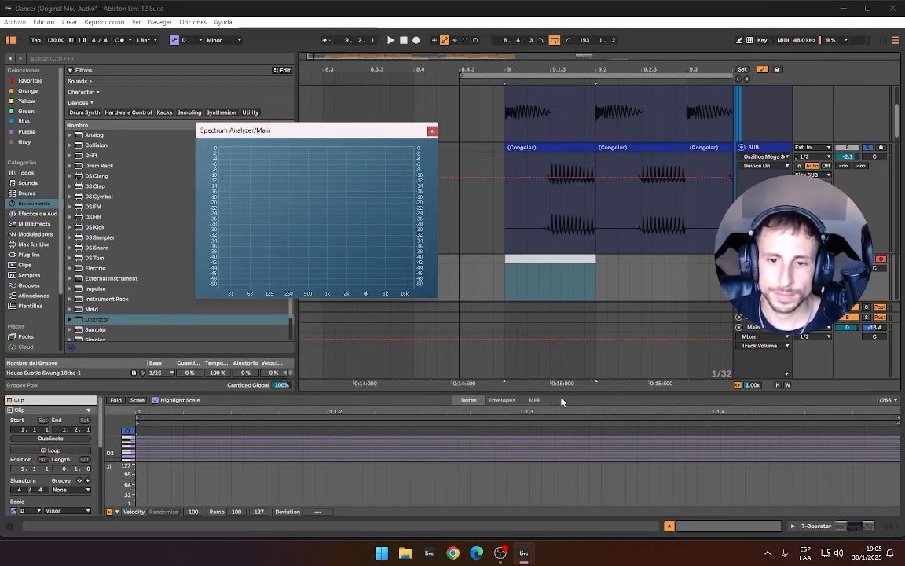
pyautogui.moveTo(563, 391); pyautogui.dragTo(569, 348)
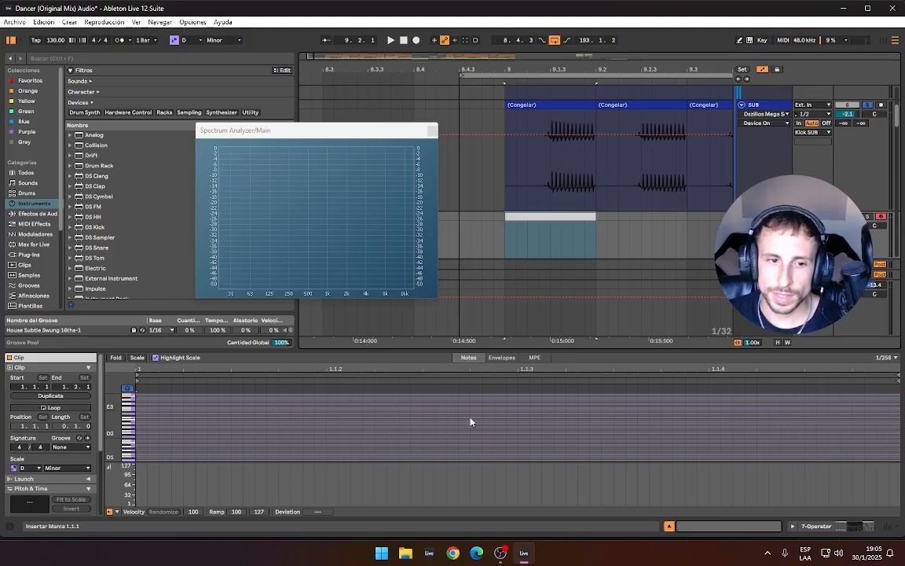
# Step: Add an F#2 note covering the second half of the clip, from 1.1.3 to 1.2.1
pyautogui.moveTo(117, 442); pyautogui.dragTo(164, 441)
pyautogui.doubleClick(524, 425)
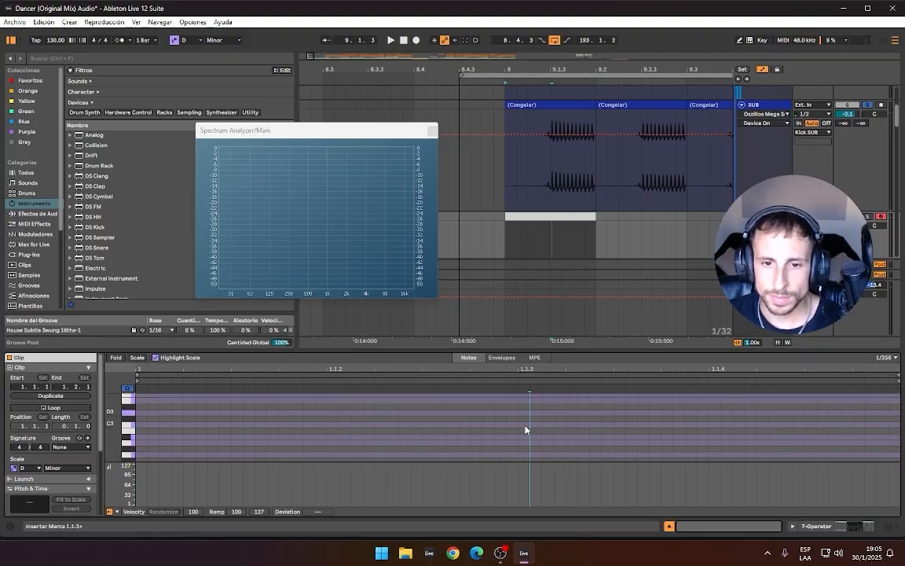
pyautogui.moveTo(527, 428); pyautogui.dragTo(902, 442)
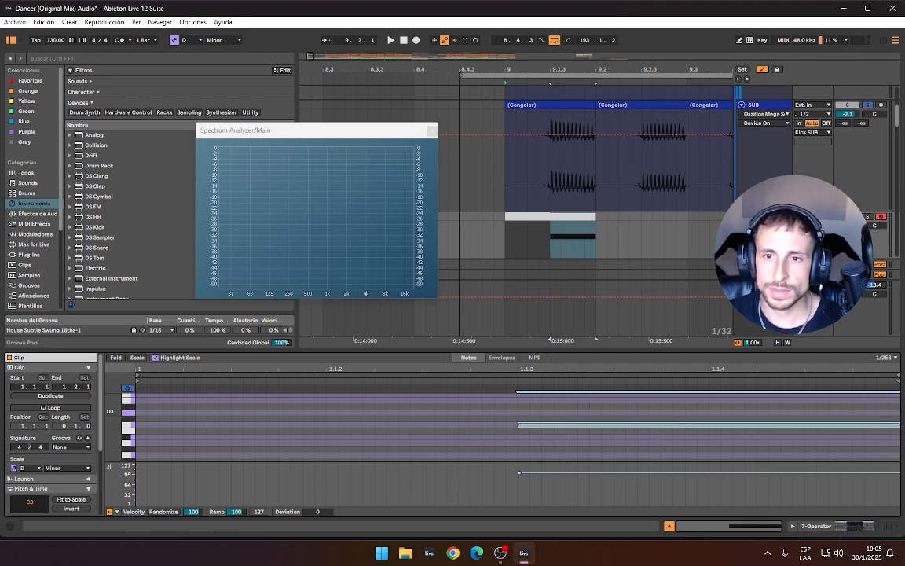
pyautogui.press('Down')
pyautogui.press('Down')
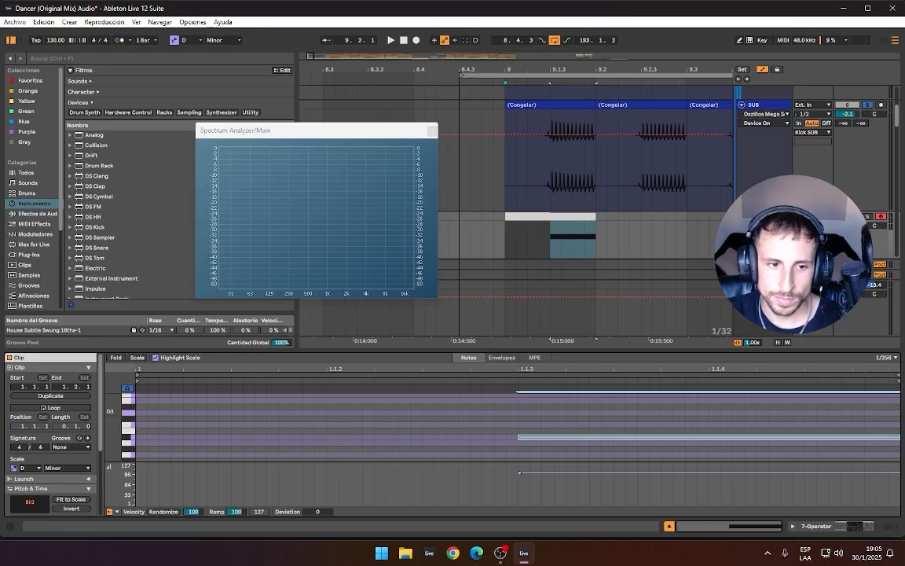
pyautogui.moveTo(112, 429); pyautogui.dragTo(119, 428)
pyautogui.moveTo(559, 434)
pyautogui.mouseDown()
pyautogui.moveTo(565, 460)
pyautogui.moveTo(570, 428)
pyautogui.moveTo(572, 446)
pyautogui.mouseUp()
pyautogui.scroll(-1, 566, 453)
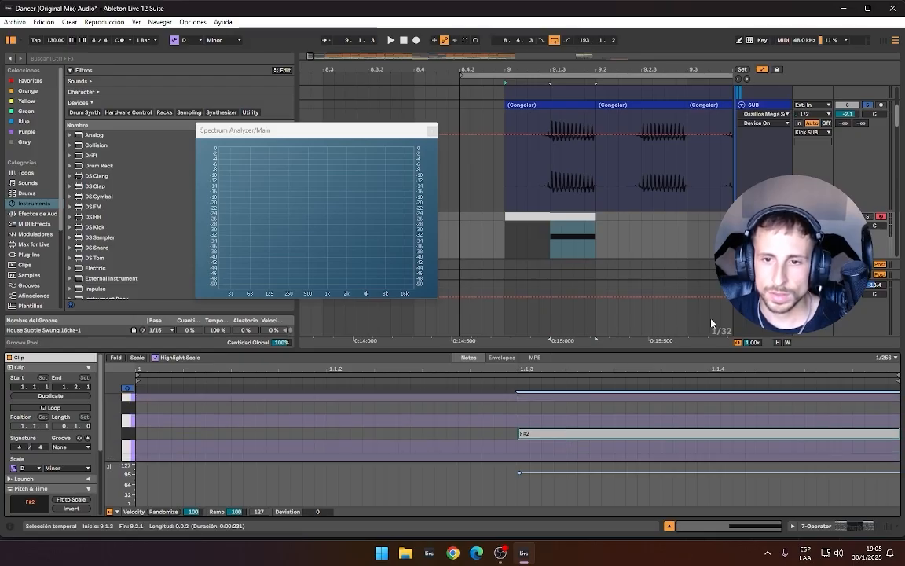
# Step: Solo the Operator track, loop its one-beat clip from 9.1.1 and play it
pyautogui.hotkey('shift', 'Tab')
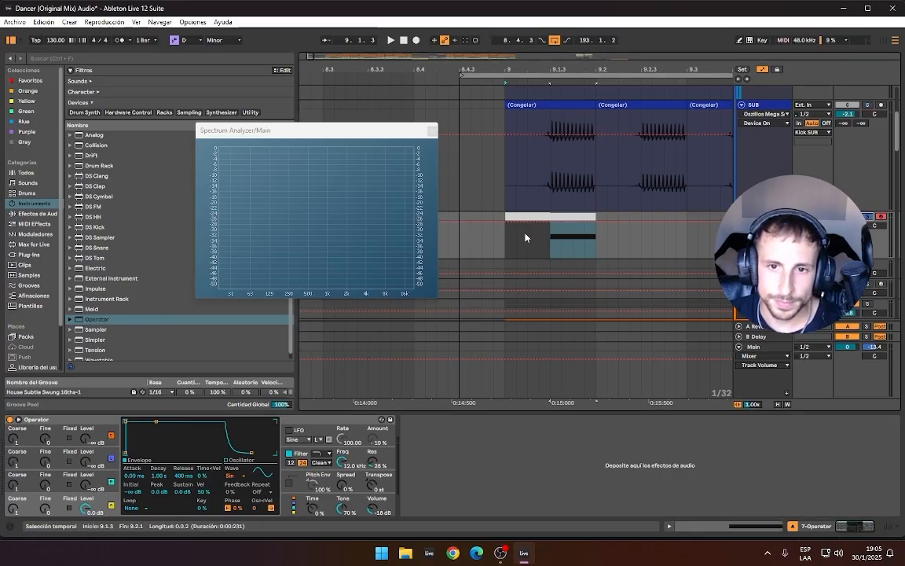
pyautogui.hotkey('ctrl', 'l')
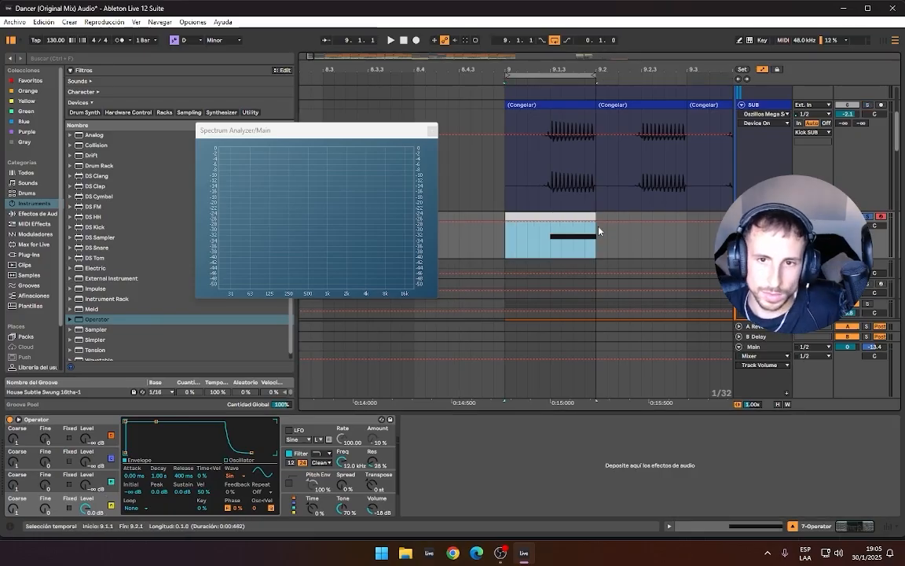
pyautogui.press('space')
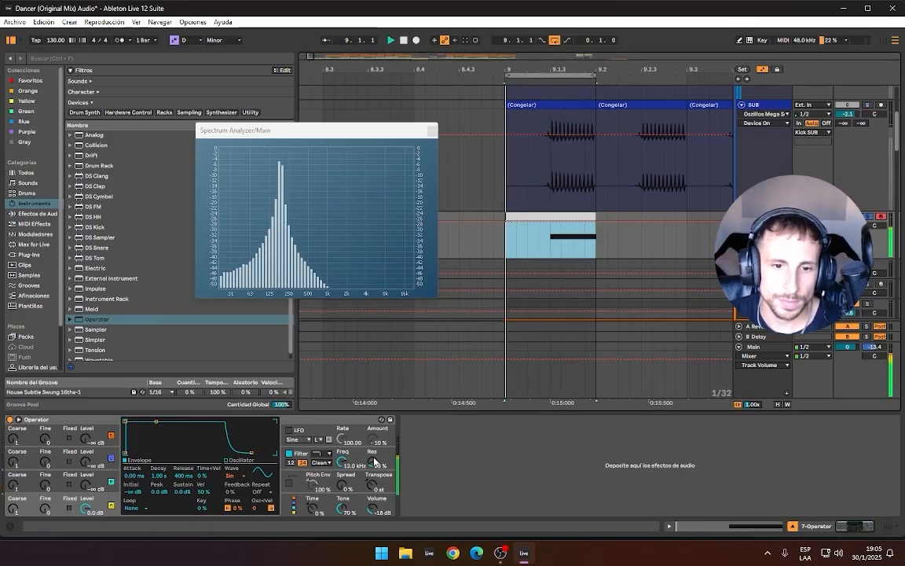
# Step: Lower the clip's note by two octaves to F#0 while the loop plays
pyautogui.hotkey('shift', 'Tab')
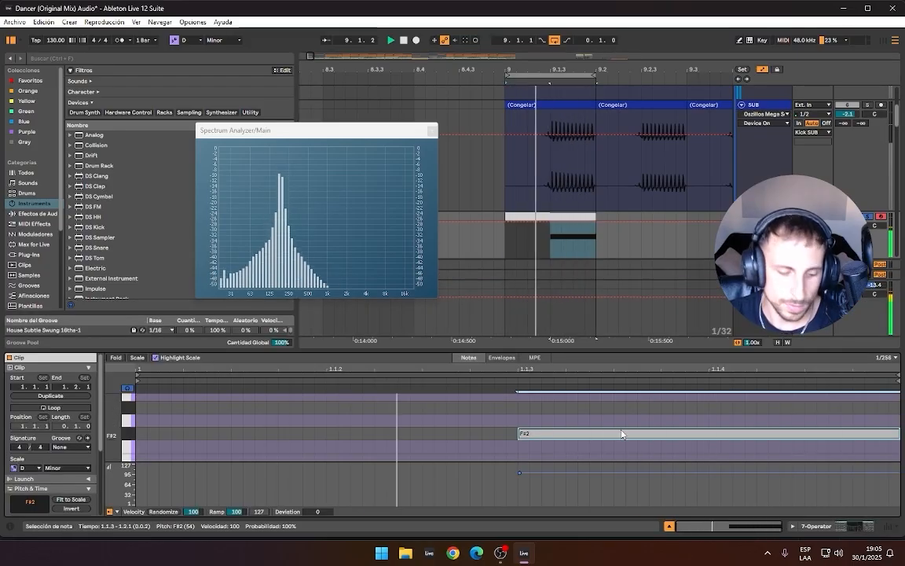
pyautogui.hotkey('shift', 'Down')
pyautogui.hotkey('shift', 'Down')
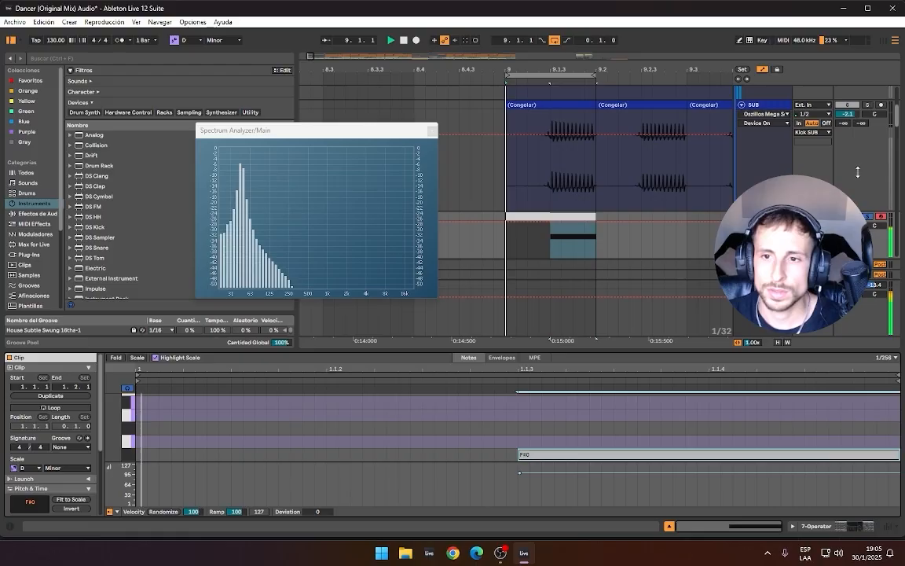
# Step: Change Operator's oscillator waveform to Saw 3 and examine its harmonics in the Spectrum Analyzer
pyautogui.hotkey('shift', 'Tab')
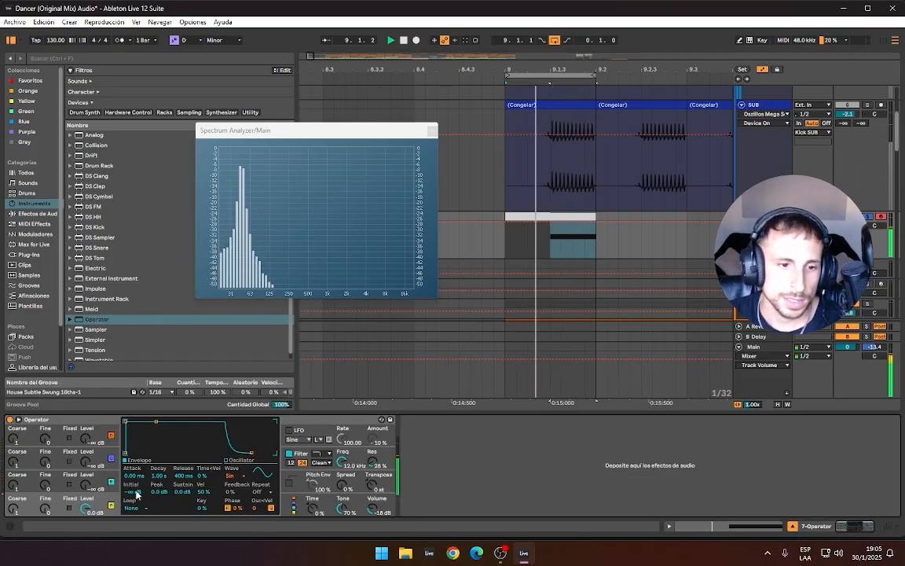
pyautogui.click(231, 476)
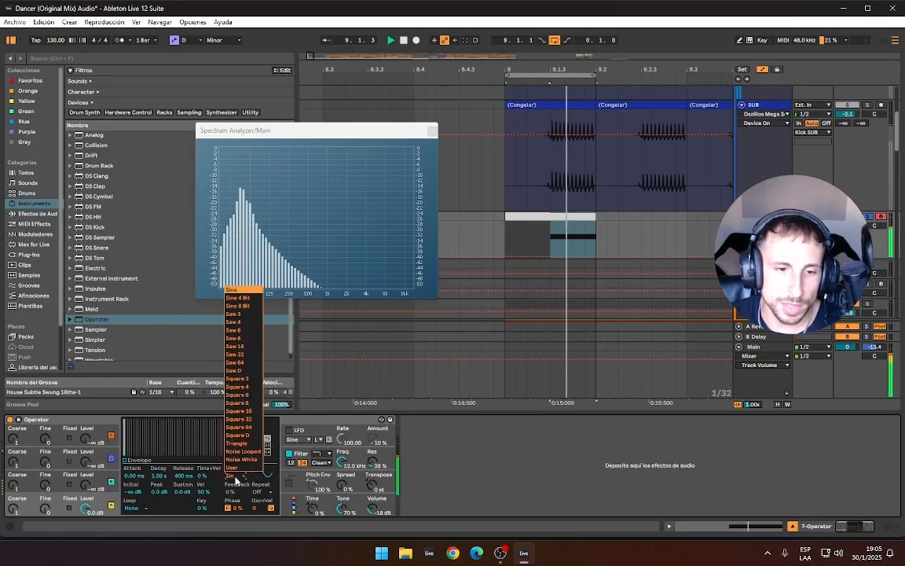
pyautogui.click(242, 314)
pyautogui.moveTo(280, 223)
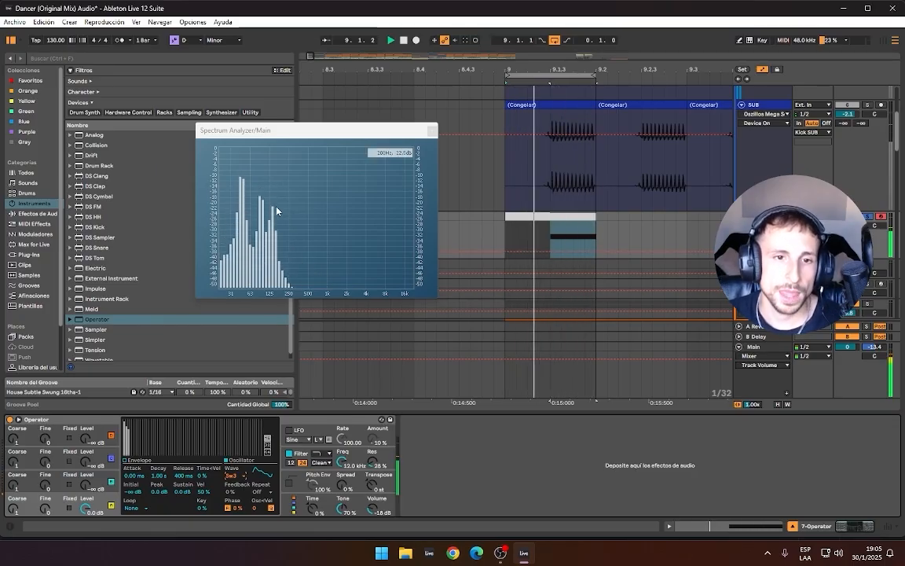
# Step: Deactivate the original SUB track and solo the kick track alongside the Operator track
pyautogui.scroll(2, 850, 161)
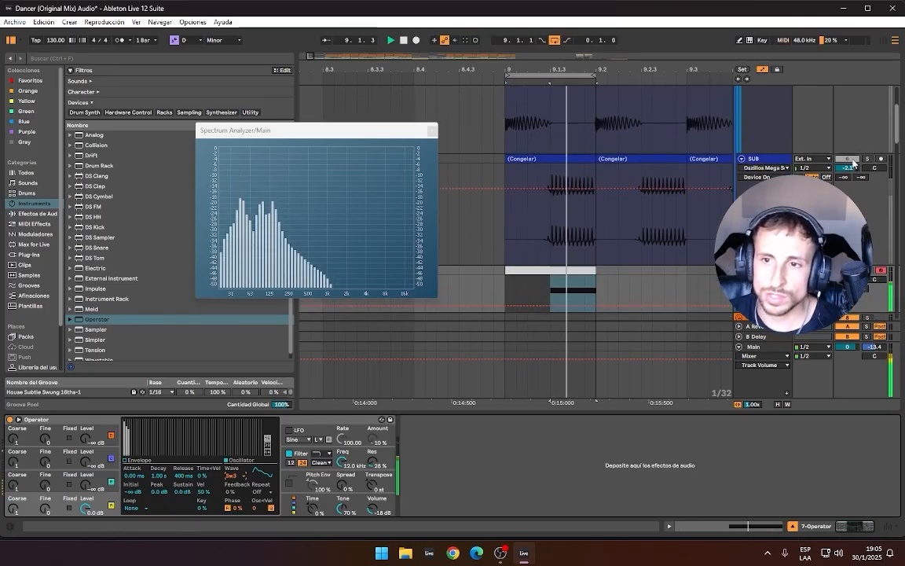
pyautogui.click(849, 159)
pyautogui.scroll(3, 882, 184)
pyautogui.scroll(2, 880, 186)
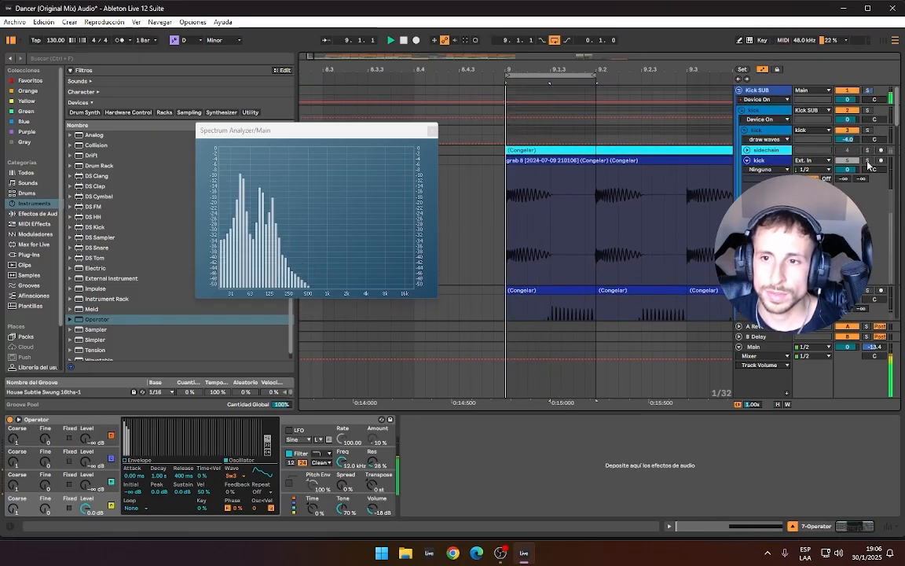
pyautogui.click(868, 160)
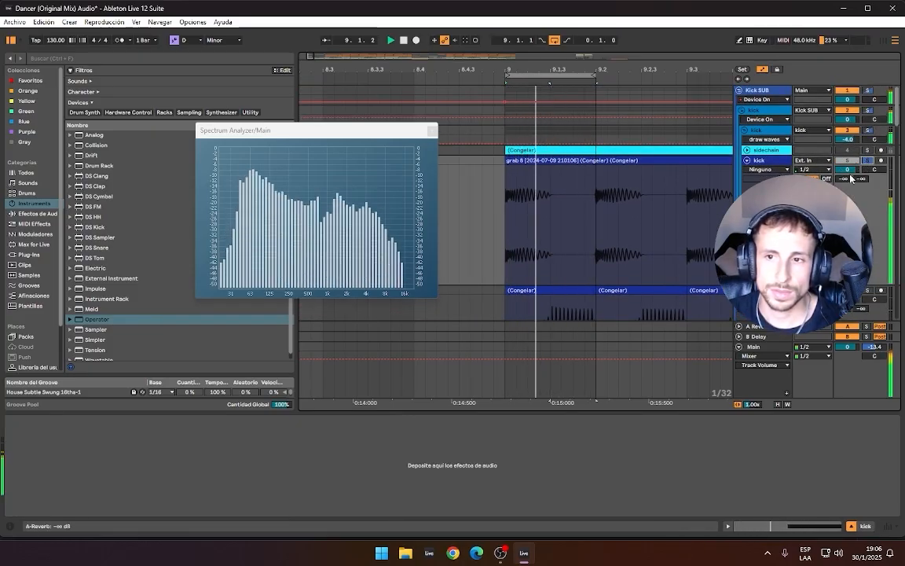
# Step: Stop playback, search the plug-ins for "kick" and add Kickstart 2 after Operator on its track
pyautogui.scroll(-3, 852, 178)
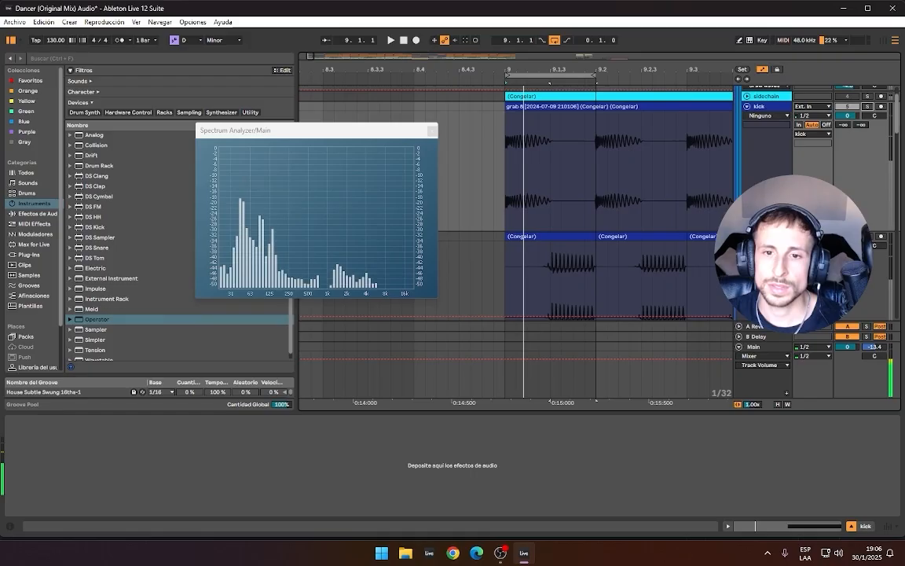
pyautogui.scroll(-5, 852, 181)
pyautogui.click(868, 239)
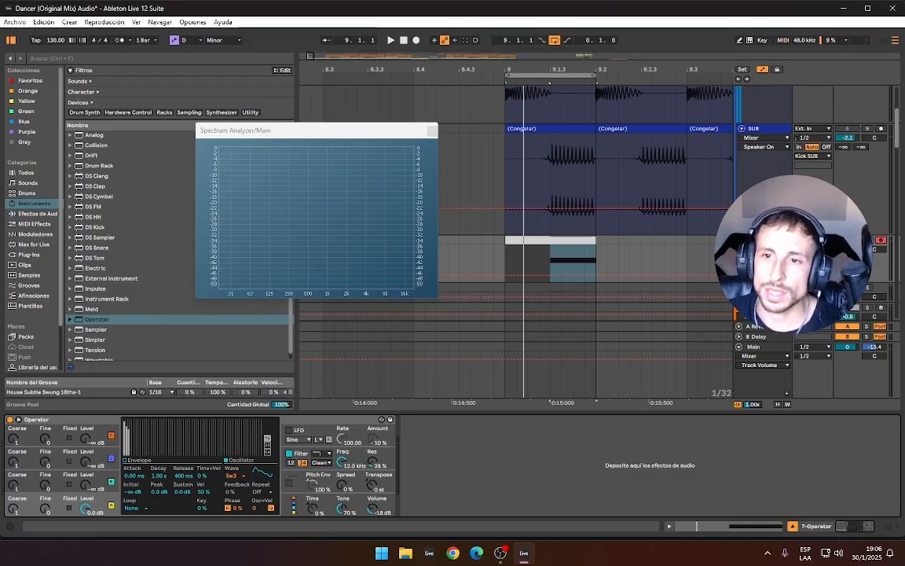
pyautogui.click(119, 59)
pyautogui.write('kick')
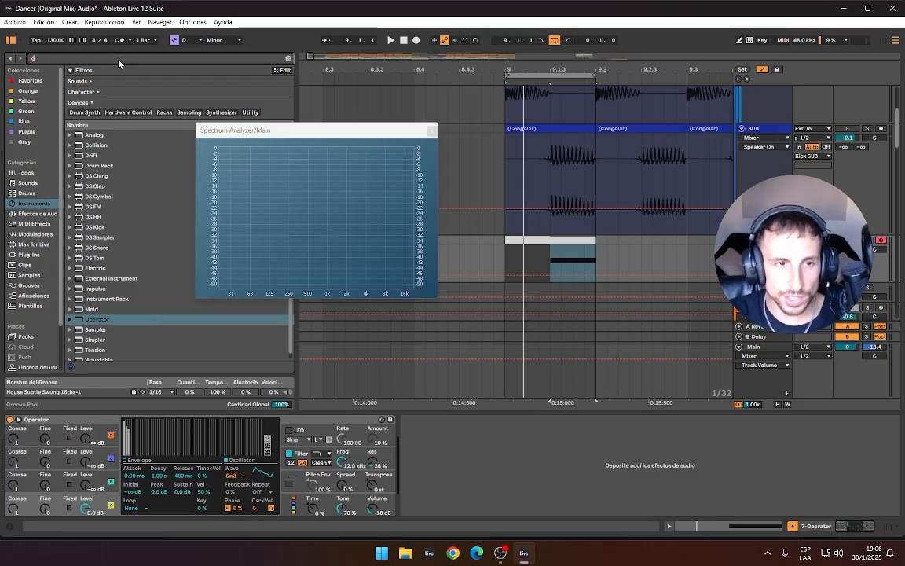
pyautogui.click(38, 254)
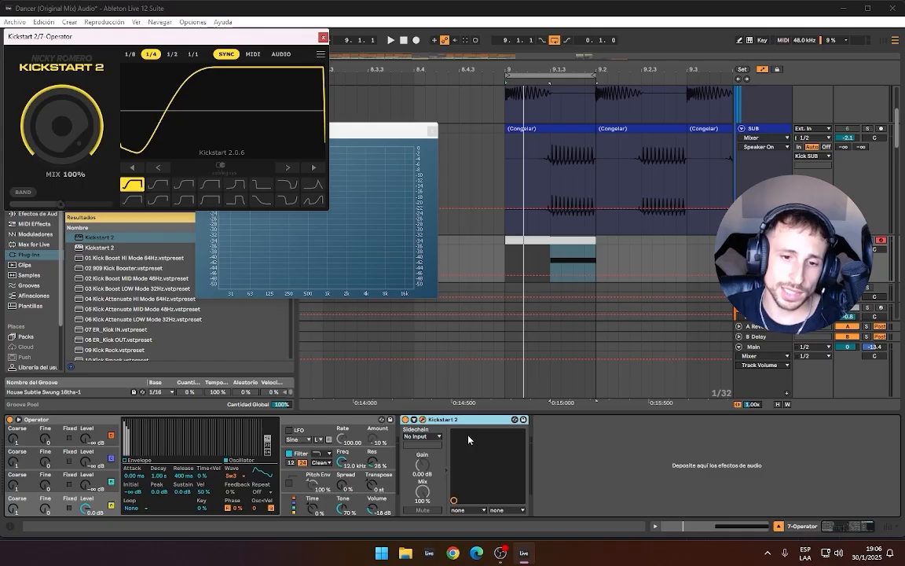
# Step: Choose Kickstart 2's second ducking curve and set its sidechain input to the kick track
pyautogui.click(158, 184)
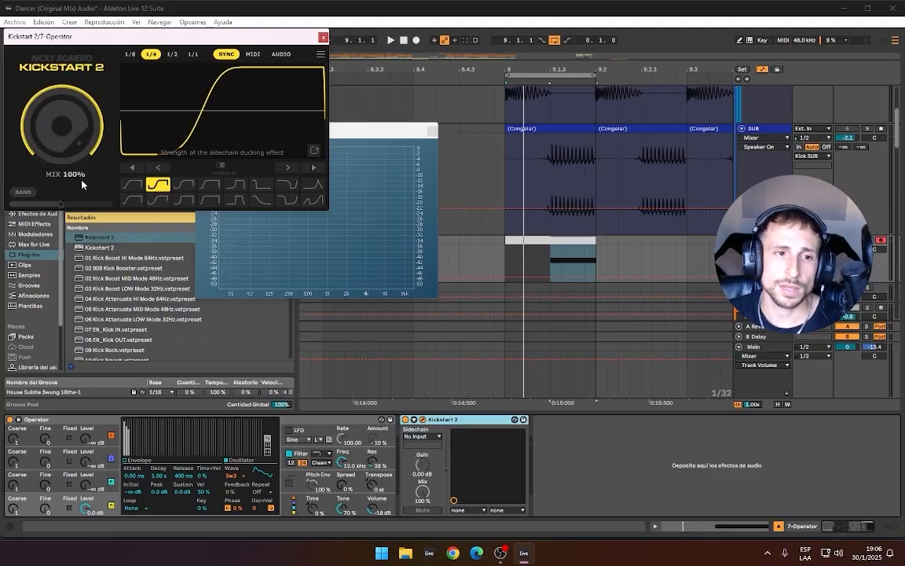
pyautogui.click(425, 436)
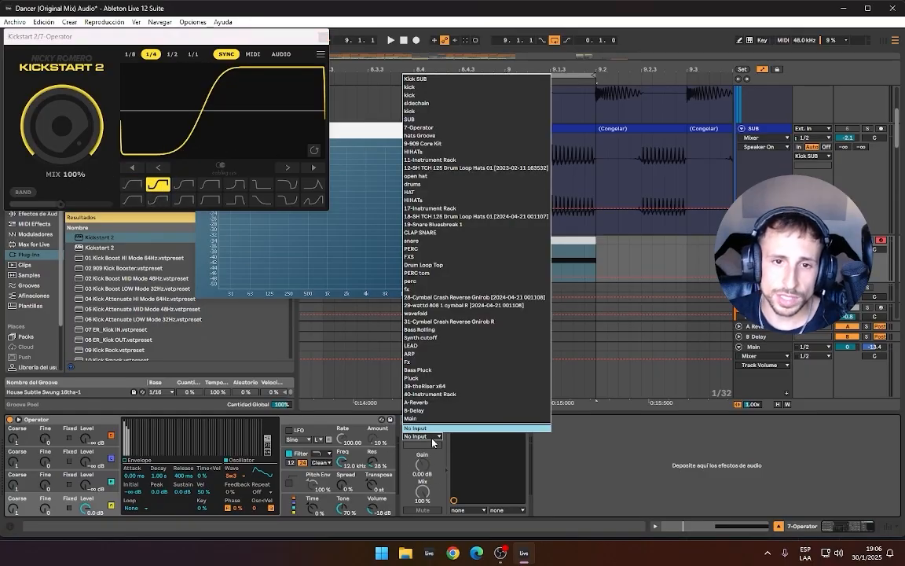
pyautogui.click(440, 95)
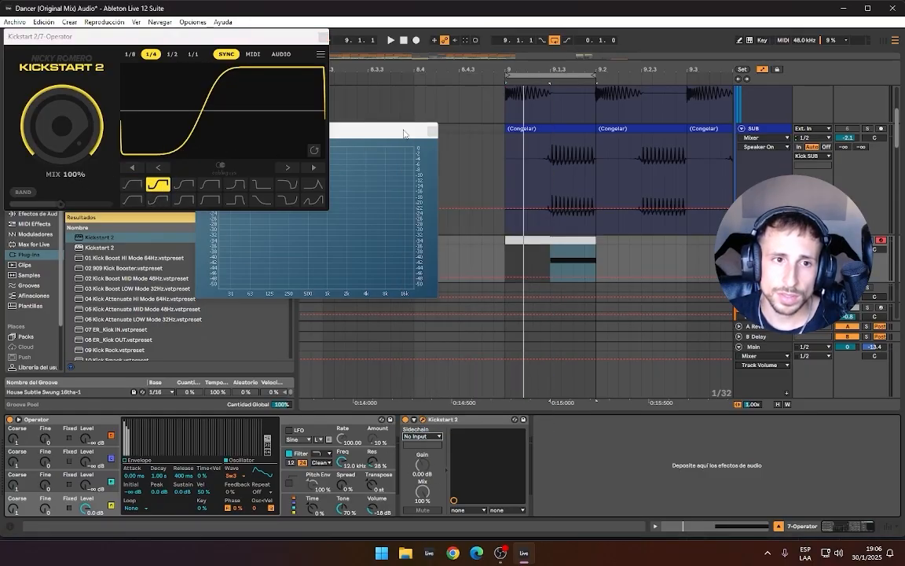
# Step: Play the loop with the kick soloed to compare it with the ducked sub, then stop and return to the Operator track
pyautogui.press('space')
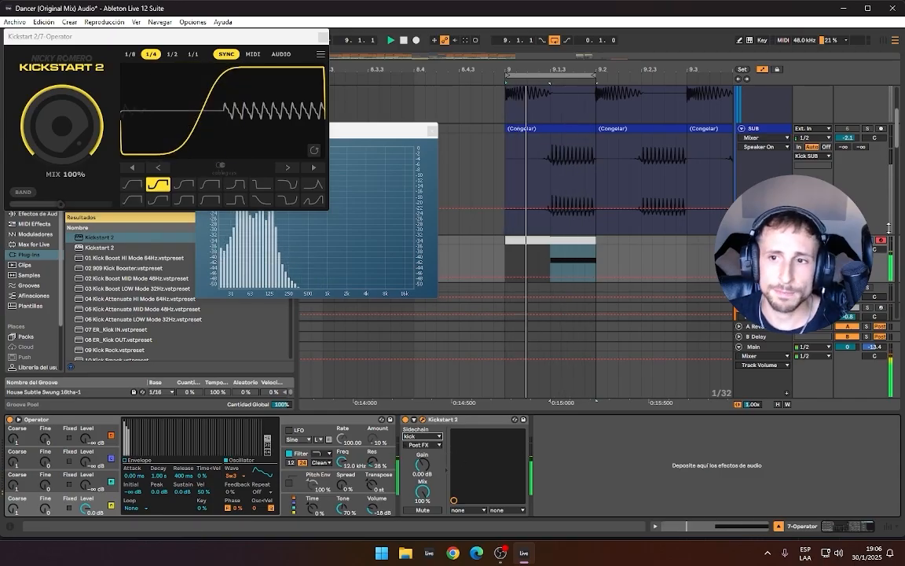
pyautogui.scroll(3, 880, 121)
pyautogui.click(868, 107)
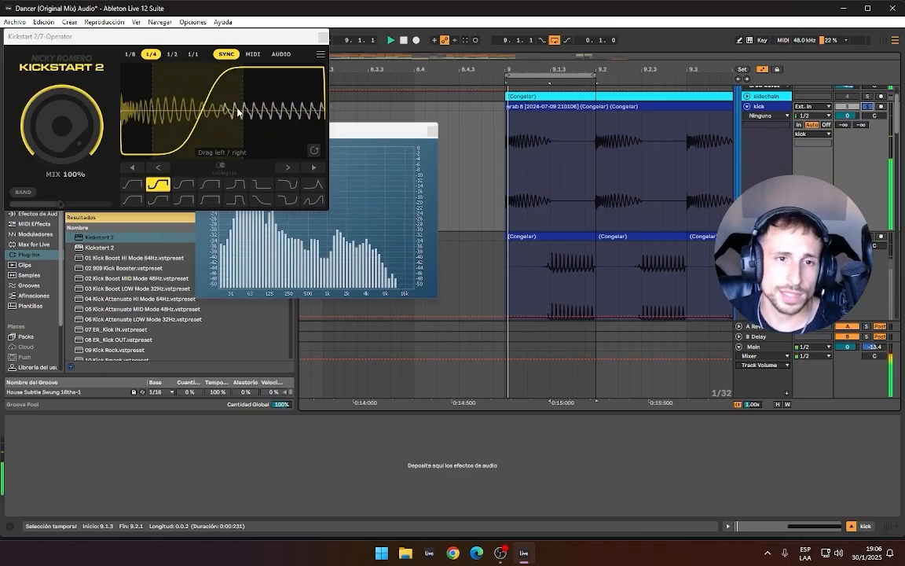
pyautogui.scroll(-2, 612, 335)
pyautogui.scroll(-2, 612, 336)
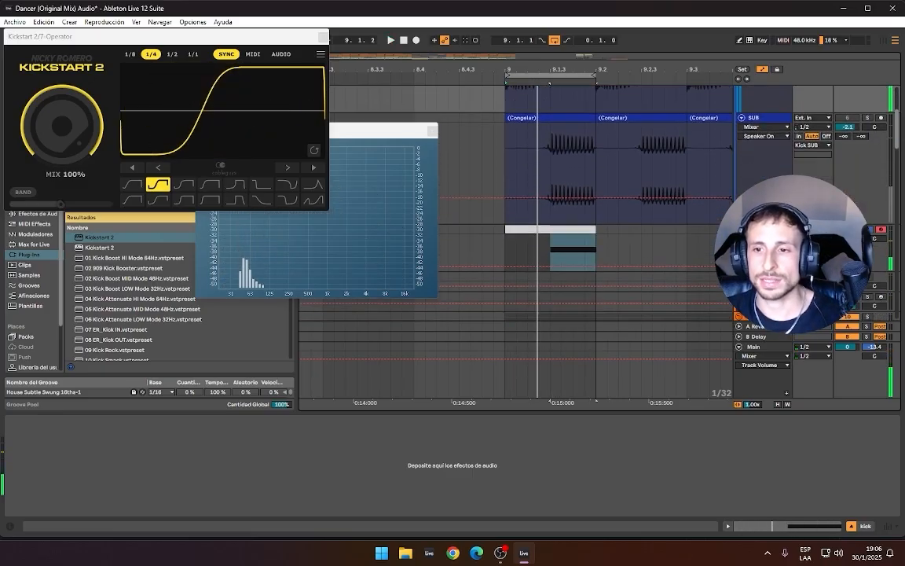
pyautogui.click(888, 233)
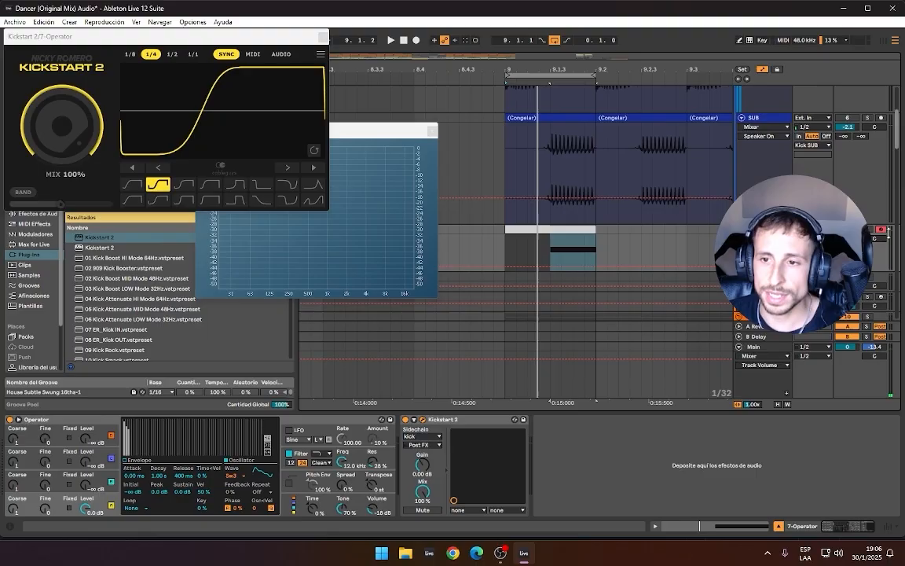
# Step: Delete the Operator track and select the SUB track's audio from 9.1.3 to 9.2.1
pyautogui.click(460, 425)
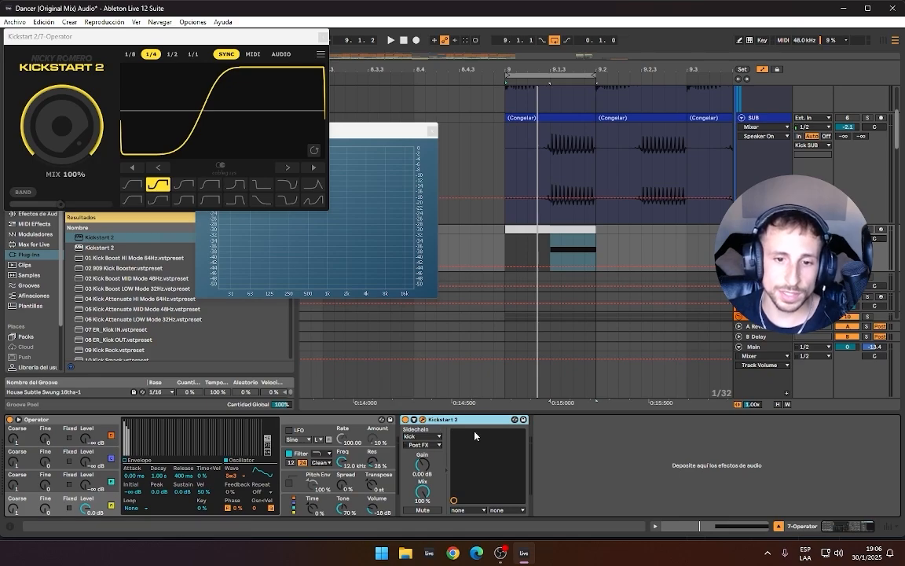
pyautogui.press('Delete')
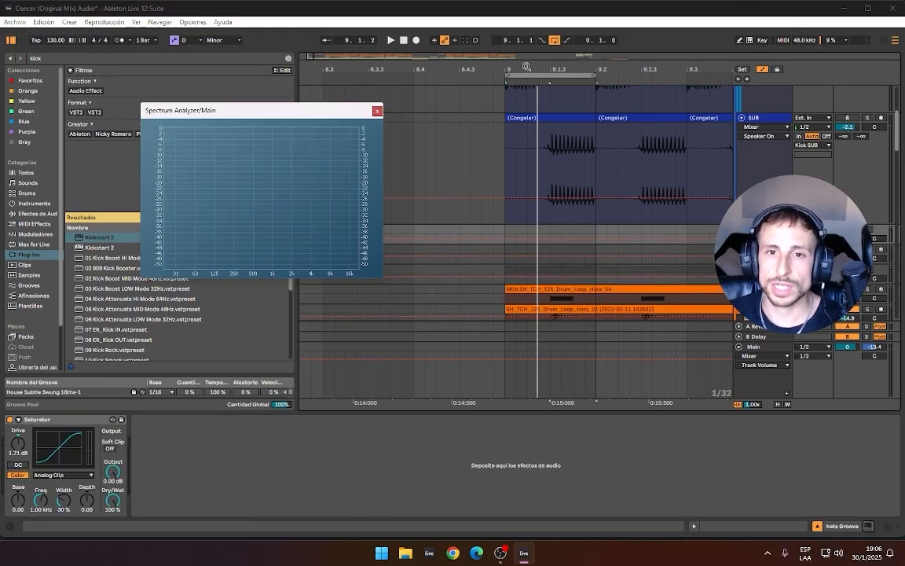
pyautogui.press('+')
pyautogui.press('+')
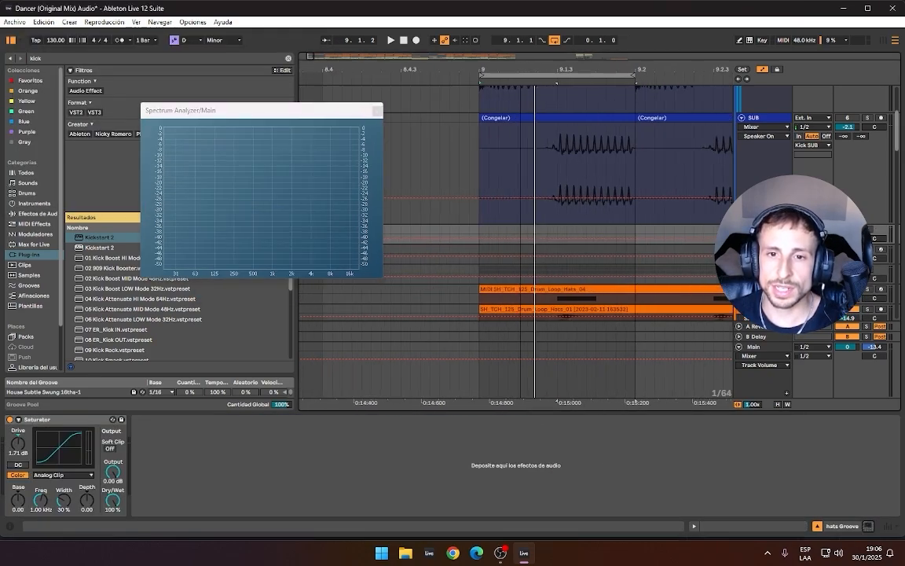
pyautogui.scroll(3, 495, 216)
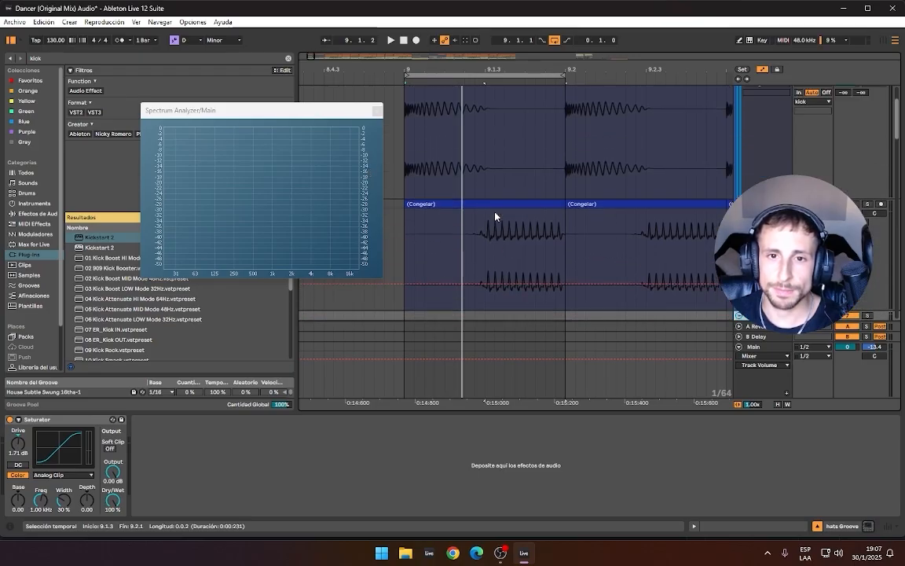
pyautogui.moveTo(485, 256); pyautogui.dragTo(564, 255)
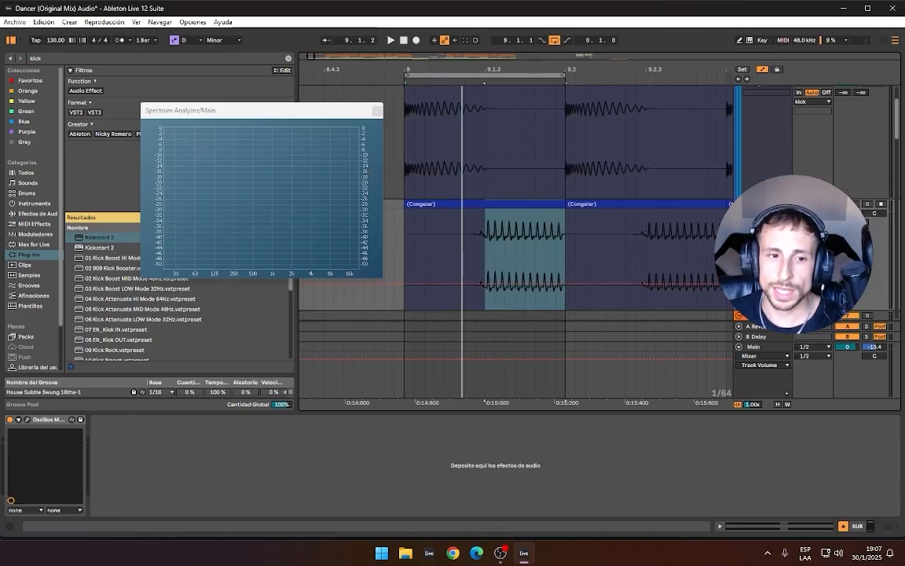
# Step: Open Oszillos Mega Scope on the SUB track and play the loop to examine the kick and sub waveforms
pyautogui.click(27, 421)
pyautogui.moveTo(517, 164)
pyautogui.mouseDown()
pyautogui.moveTo(488, 138)
pyautogui.moveTo(497, 172)
pyautogui.mouseUp()
pyautogui.click(456, 185)
pyautogui.press('space')
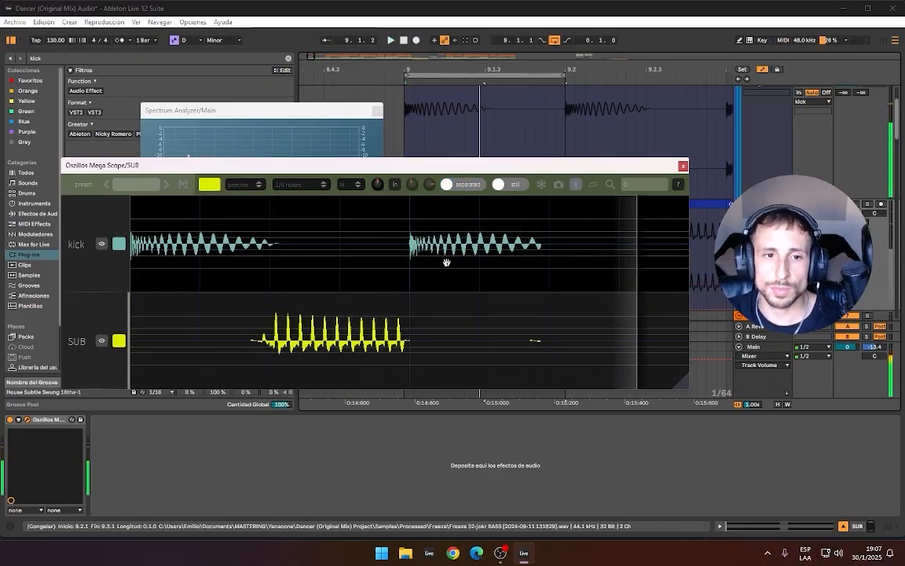
# Step: Solo the Kick SUB group, restart the loop and switch the scope from separated to combined waveforms
pyautogui.press('space')
pyautogui.scroll(4, 846, 177)
pyautogui.click(868, 92)
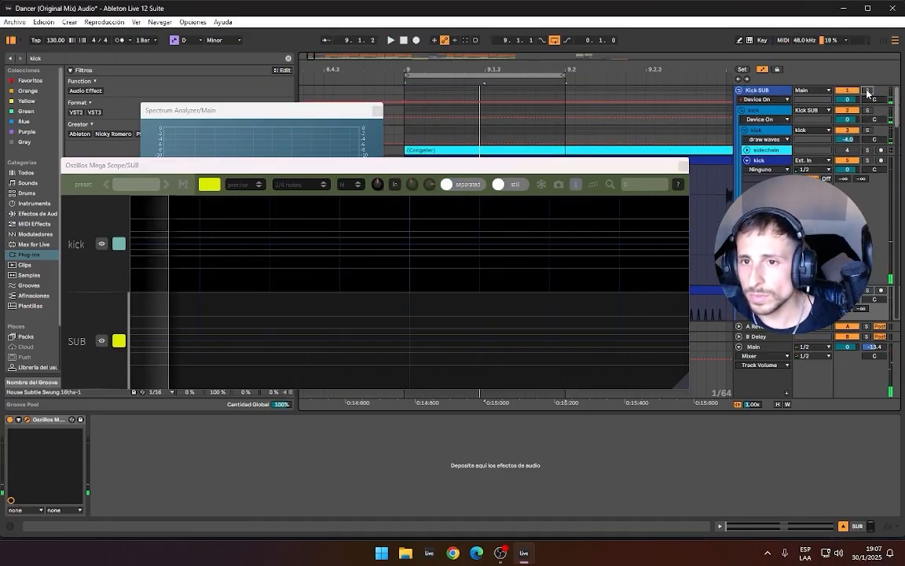
pyautogui.press('space')
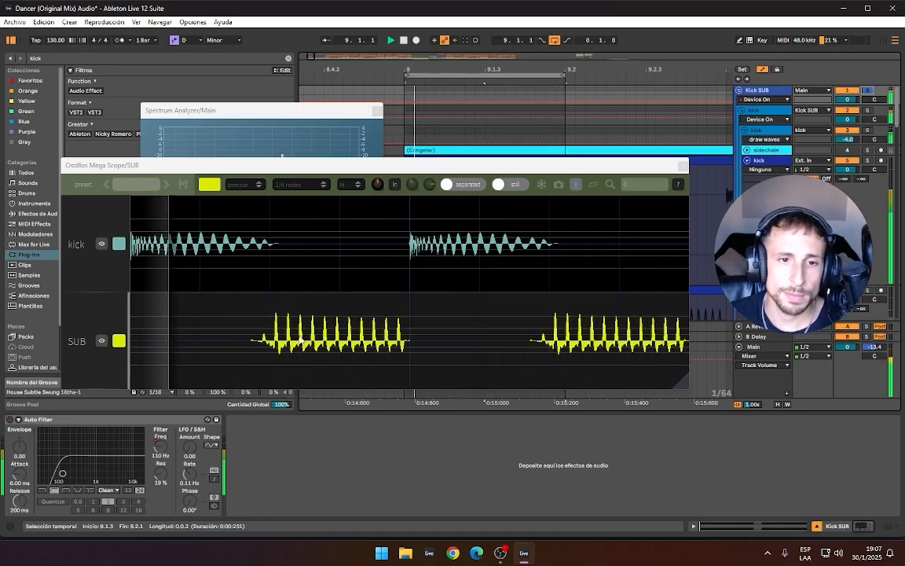
pyautogui.click(460, 185)
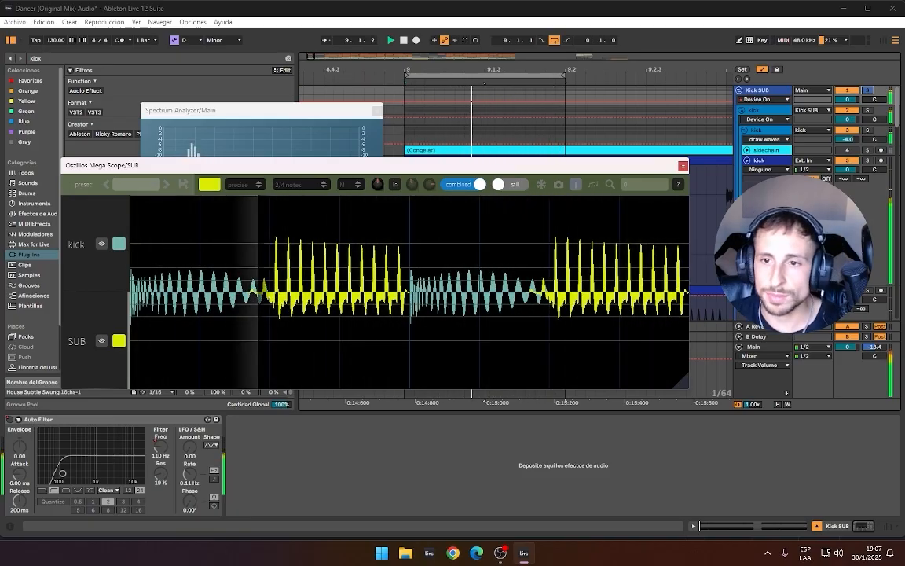
# Step: Search the audio effects for "uti" and add Utility to the SUB track
pyautogui.click(758, 291)
pyautogui.moveTo(449, 165); pyautogui.dragTo(560, 227)
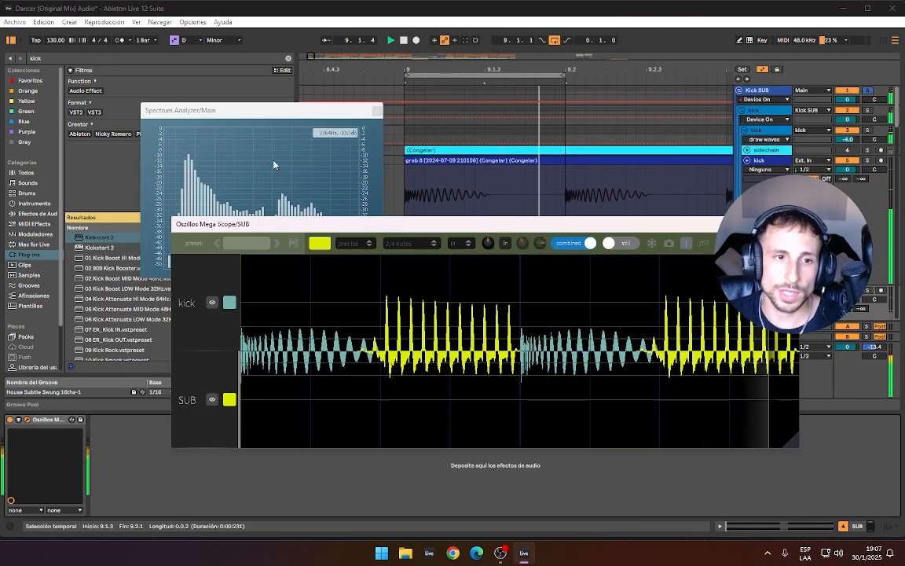
pyautogui.click(34, 214)
pyautogui.click(91, 59)
pyautogui.press('BackSpace')
pyautogui.press('BackSpace')
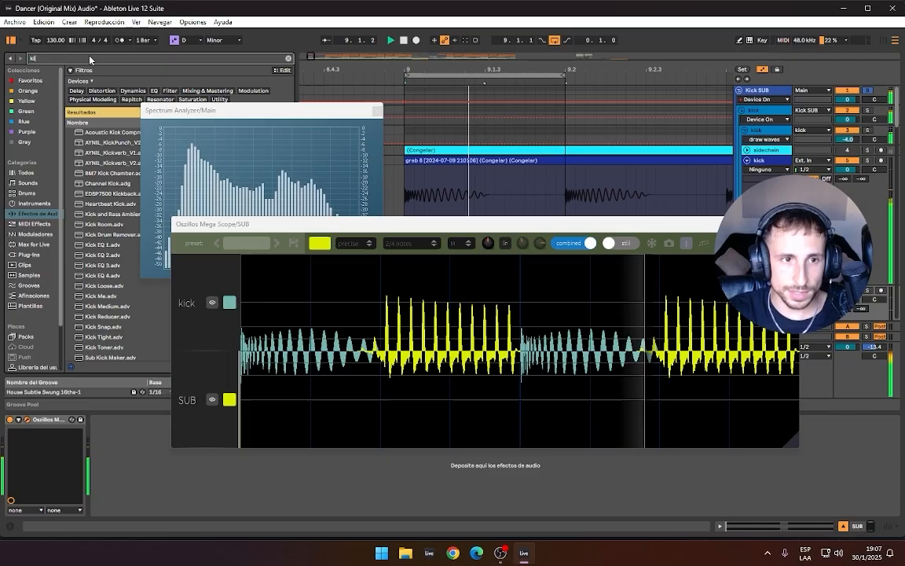
pyautogui.write('ut')
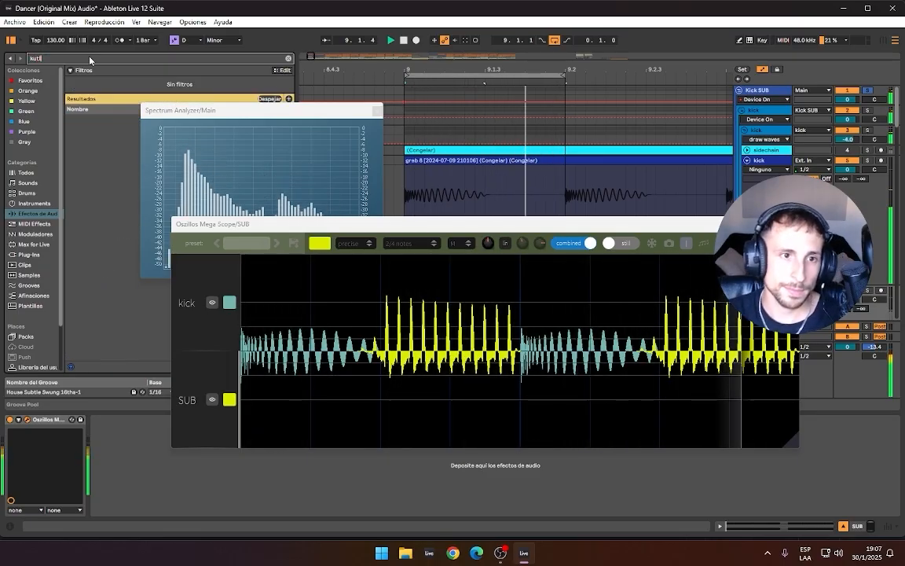
pyautogui.click(289, 59)
pyautogui.write('utl')
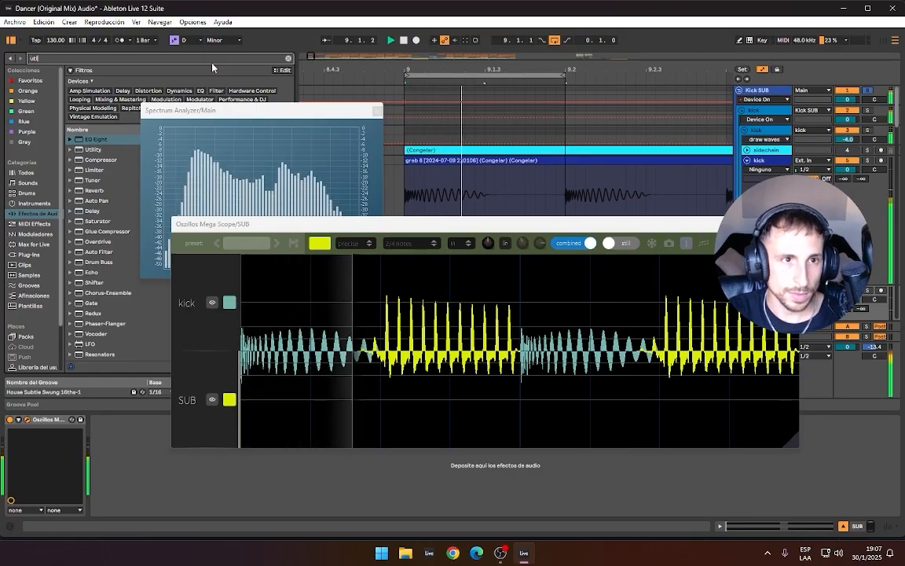
pyautogui.press('BackSpace')
pyautogui.write('i')
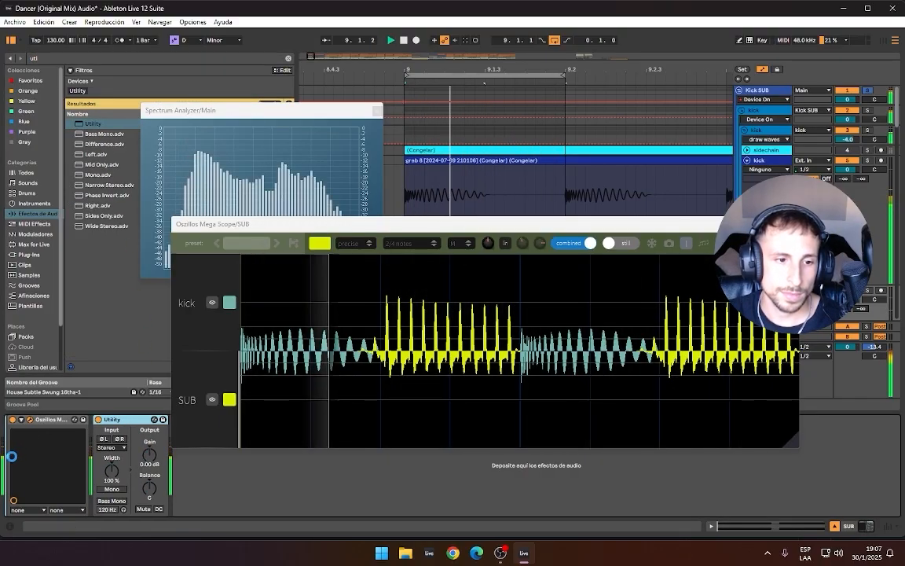
# Step: Try Utility's left and right phase inversion on the sub, then delete Utility from the SUB track
pyautogui.click(18, 439)
pyautogui.click(31, 440)
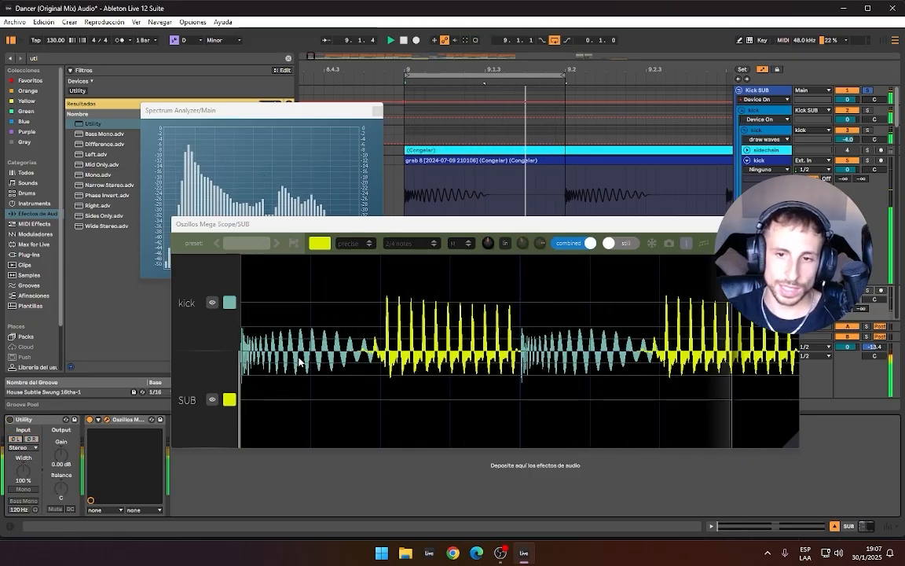
pyautogui.click(31, 421)
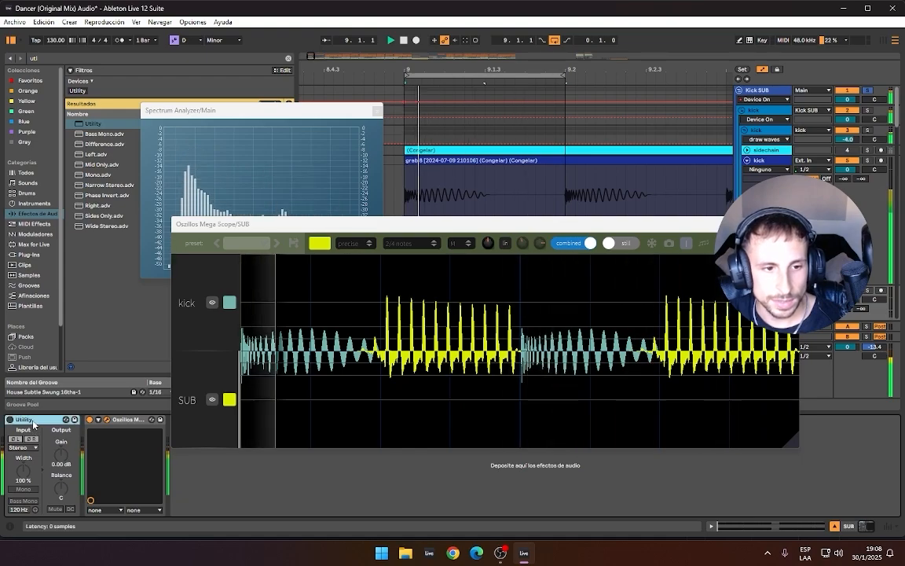
pyautogui.press('Delete')
# Step: Close the Spectrum Analyzer and Mega Scope windows, then clear the browser search and hide the browser
pyautogui.moveTo(557, 230); pyautogui.dragTo(536, 365)
pyautogui.scroll(-3, 493, 212)
pyautogui.scroll(-2, 550, 197)
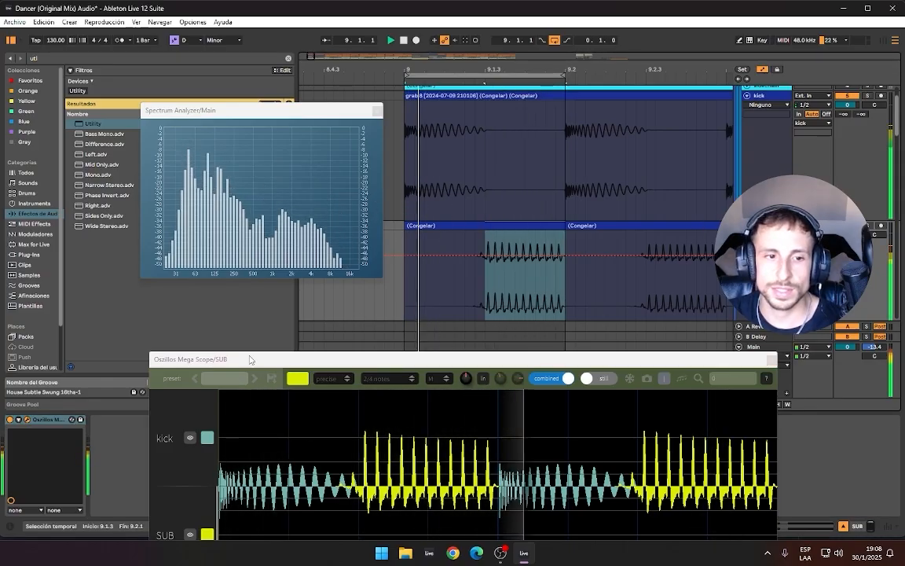
pyautogui.click(378, 110)
pyautogui.click(772, 360)
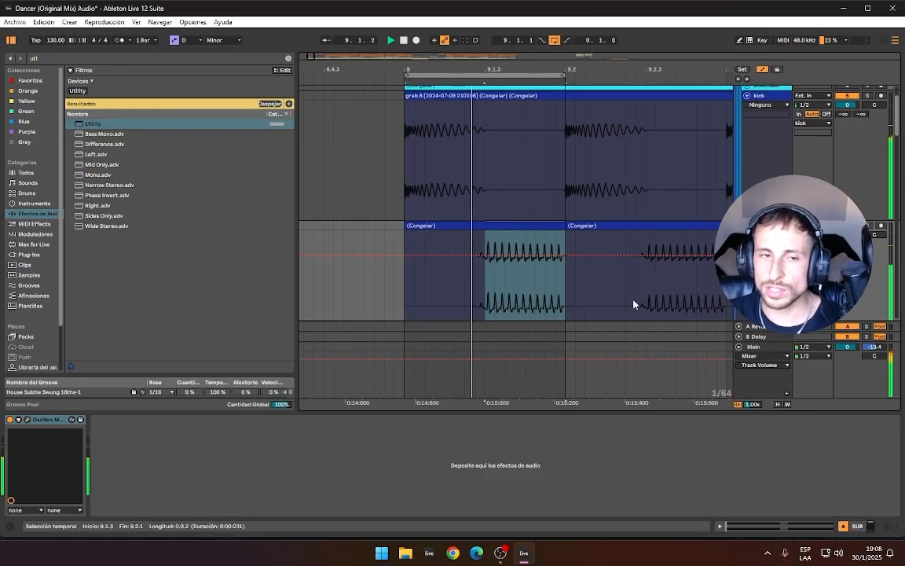
pyautogui.click(288, 59)
pyautogui.click(11, 40)
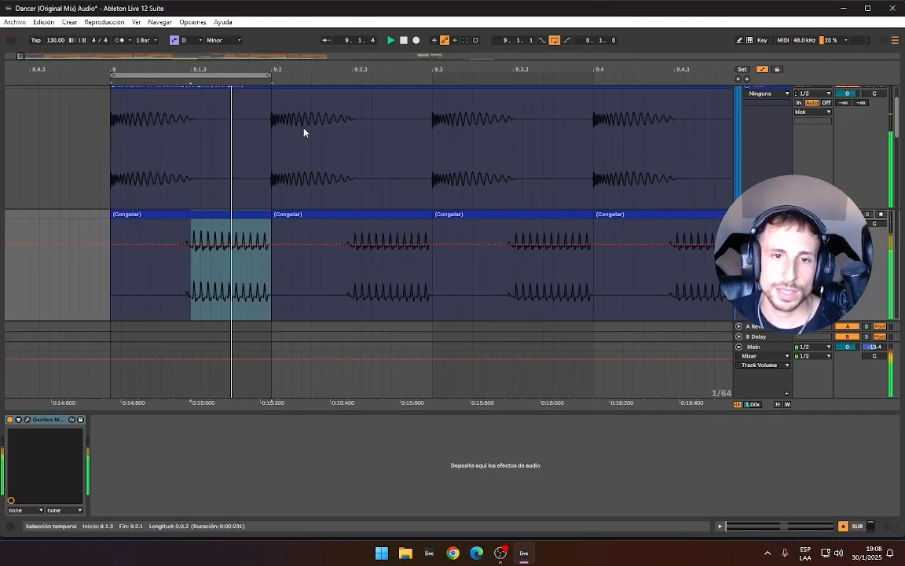
# Step: Stop the loop playback and deactivate Oszillos Mega Scope on the SUB track
pyautogui.click(201, 74)
pyautogui.moveTo(213, 71); pyautogui.dragTo(218, 71)
pyautogui.press('space')
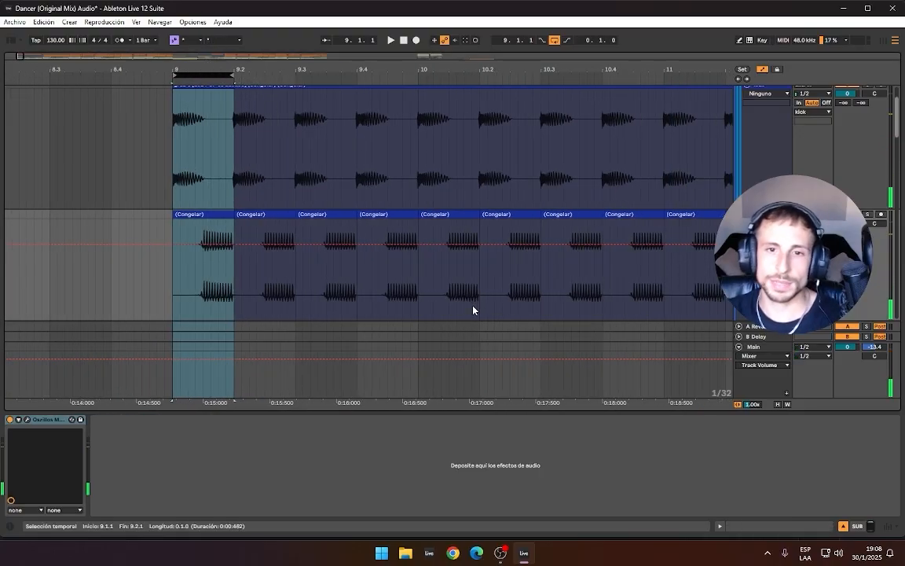
pyautogui.scroll(2, 473, 310)
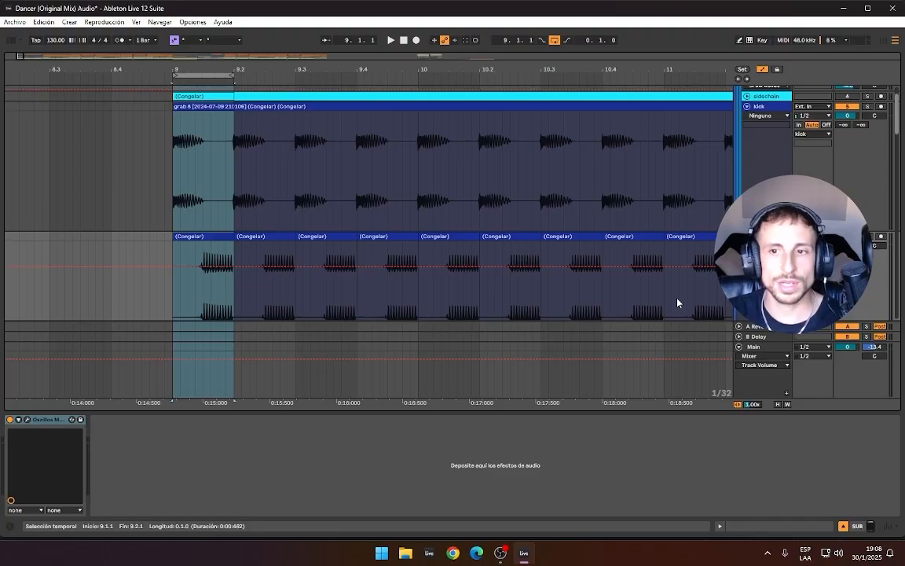
pyautogui.scroll(-1, 369, 236)
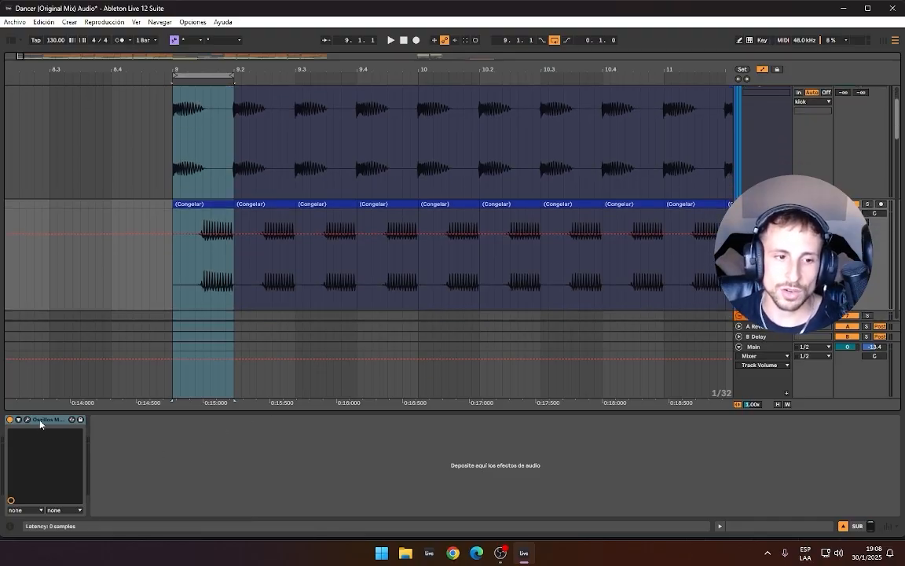
pyautogui.click(10, 422)
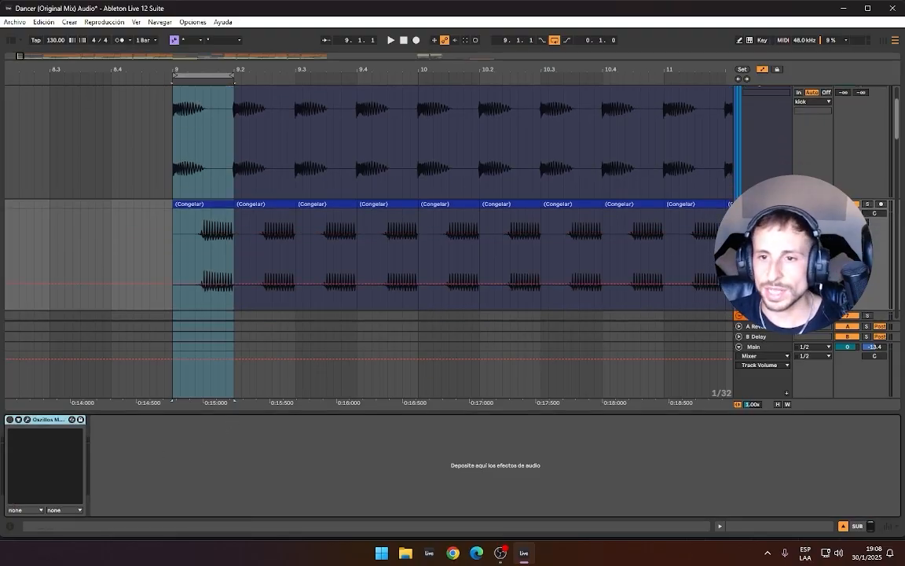
# Step: Reduce the kick track's height and set a four-bar loop from bar 13 to bar 17
pyautogui.scroll(3, 369, 236)
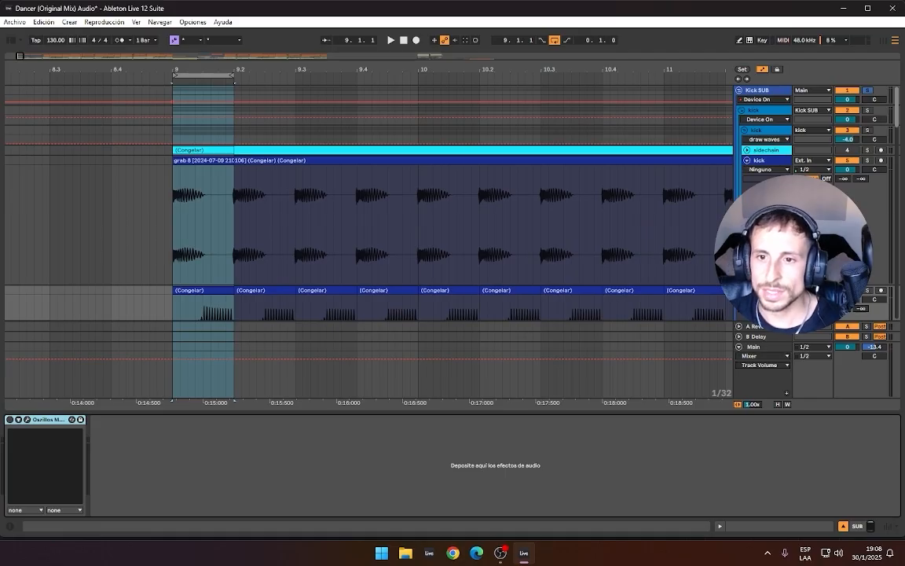
pyautogui.moveTo(767, 285); pyautogui.dragTo(766, 230)
pyautogui.moveTo(203, 68); pyautogui.dragTo(206, 28)
pyautogui.moveTo(213, 76); pyautogui.dragTo(392, 40)
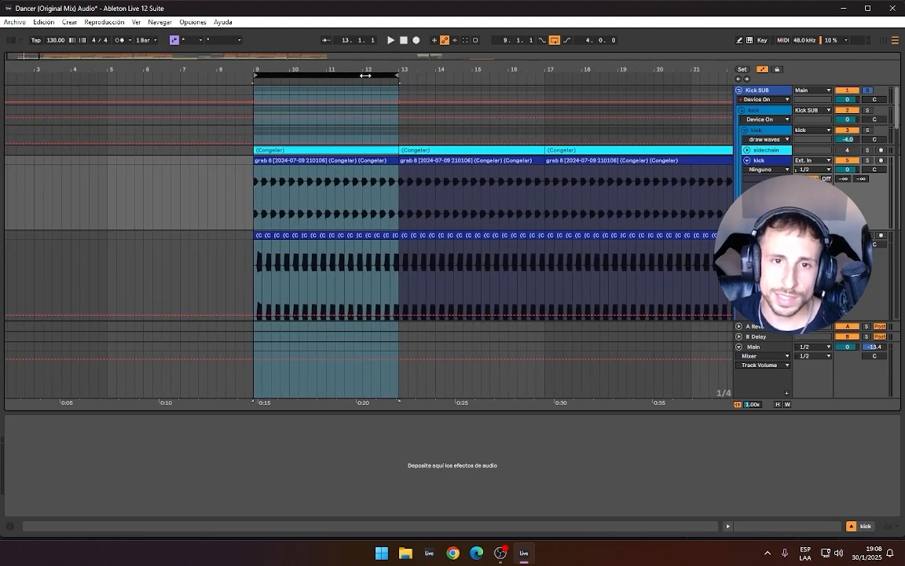
pyautogui.moveTo(365, 76); pyautogui.dragTo(520, 87)
pyautogui.scroll(-6, 545, 204)
pyautogui.scroll(6, 545, 205)
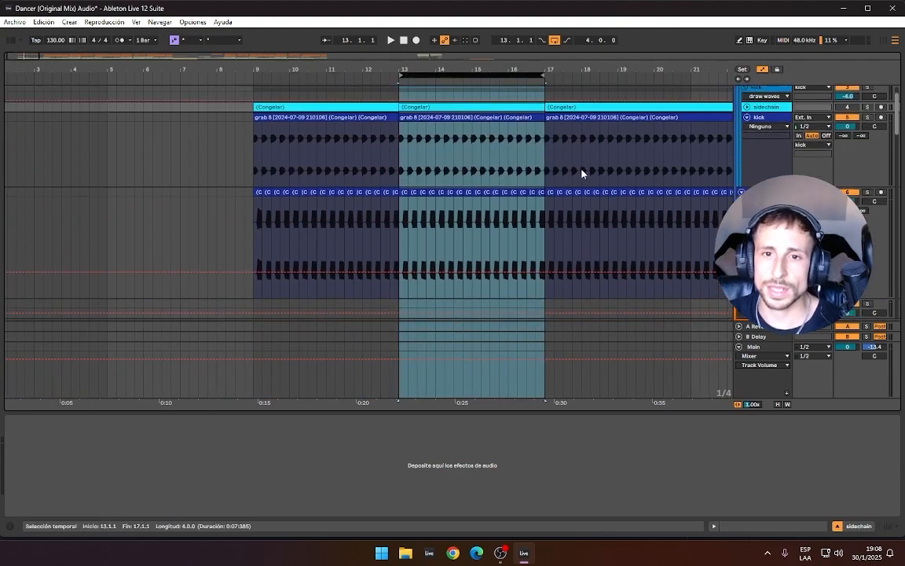
# Step: Solo the Bass Rolling track and play the loop from bar 13
pyautogui.scroll(-5, 621, 196)
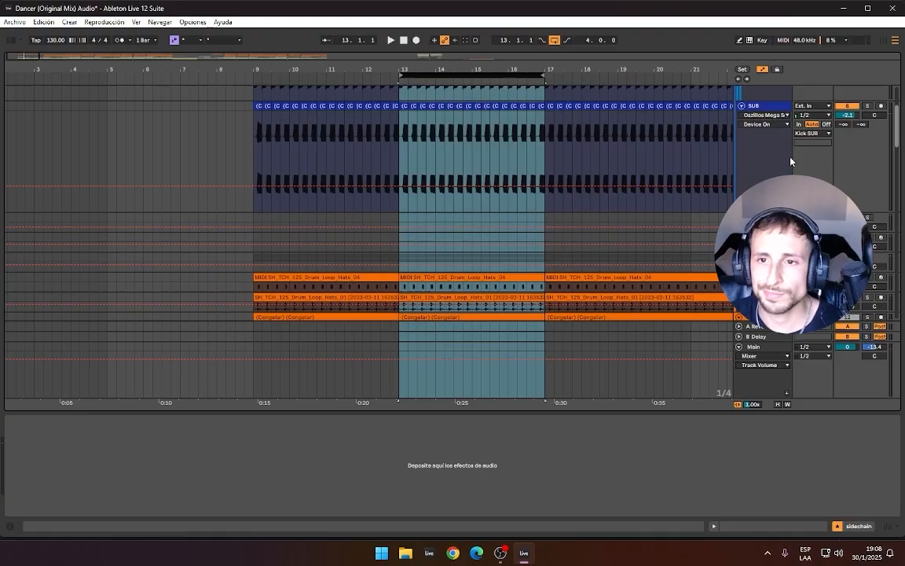
pyautogui.moveTo(895, 132); pyautogui.dragTo(898, 250)
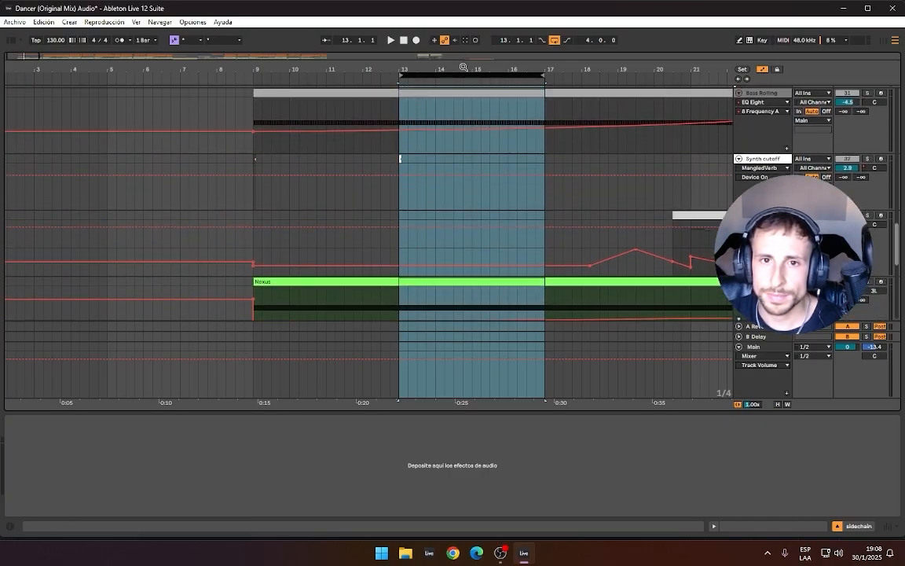
pyautogui.moveTo(464, 67); pyautogui.dragTo(369, 66)
pyautogui.scroll(1, 829, 117)
pyautogui.click(867, 104)
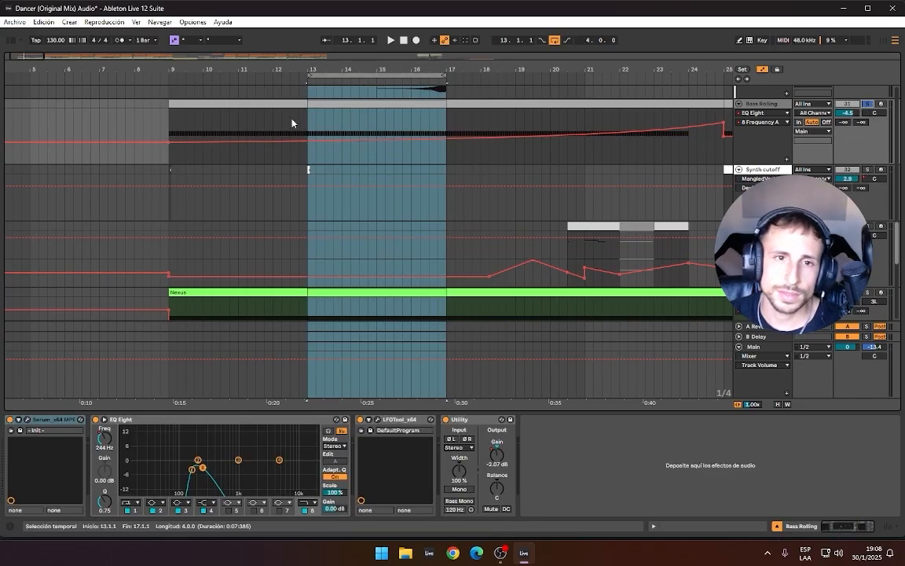
pyautogui.click(307, 113)
pyautogui.click(350, 74)
pyautogui.press('space')
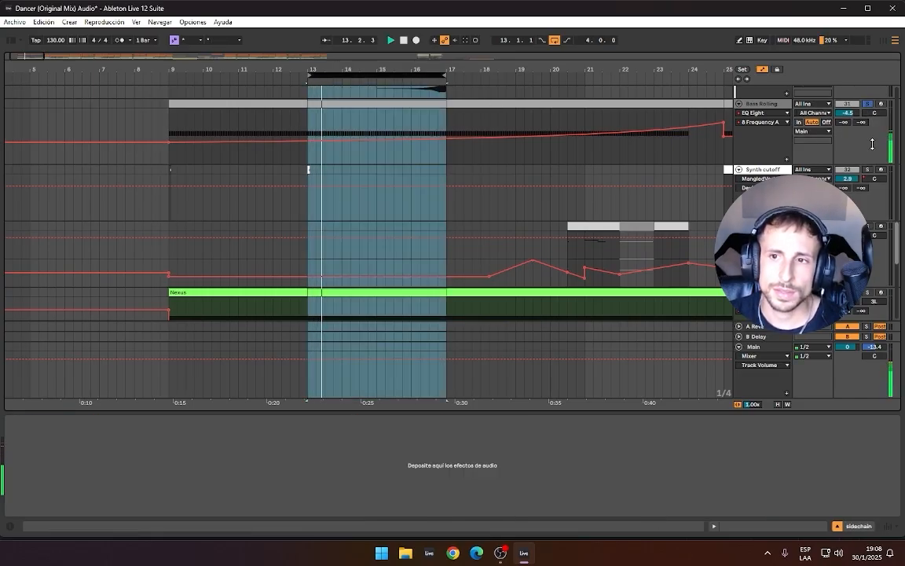
# Step: Solo the Kick SUB group while the bar 13 to 17 loop keeps playing
pyautogui.scroll(4, 872, 146)
pyautogui.scroll(10, 896, 203)
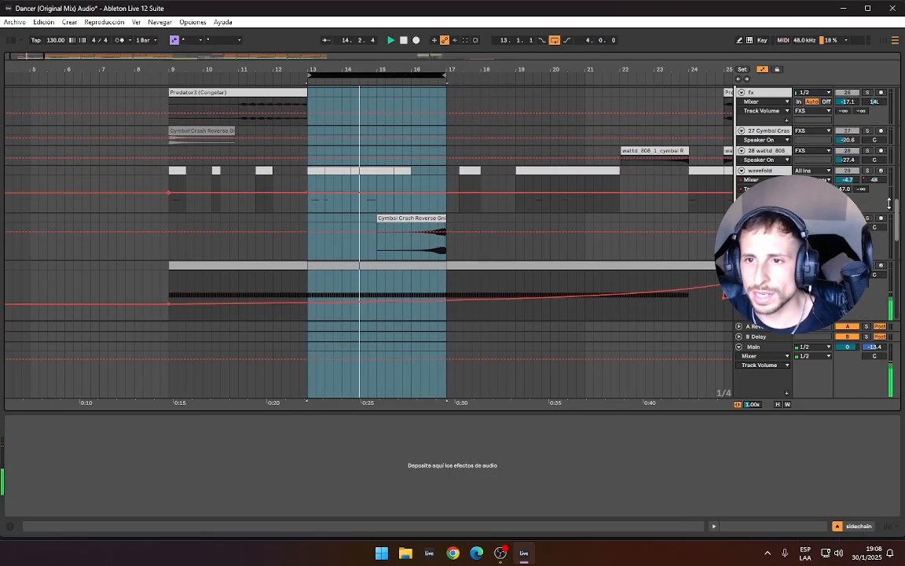
pyautogui.scroll(10, 869, 186)
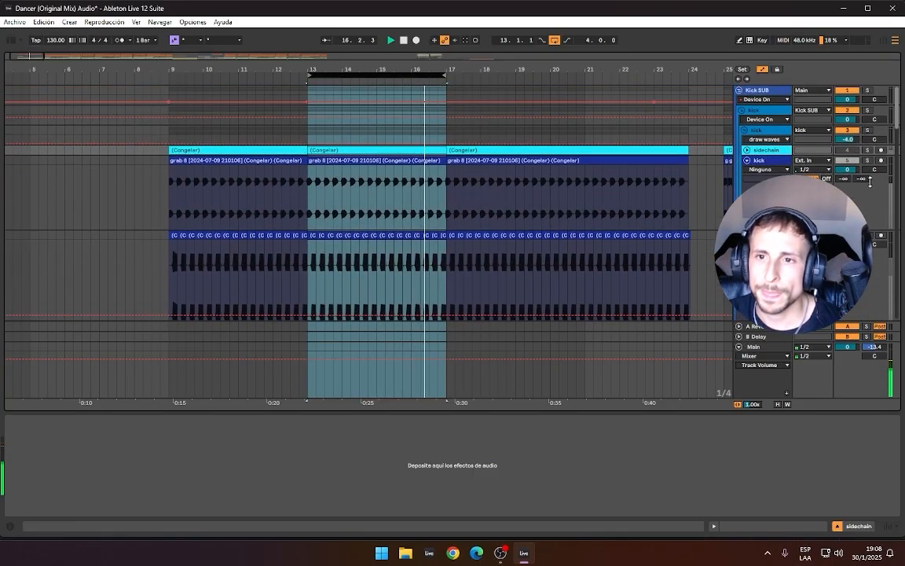
pyautogui.click(868, 91)
pyautogui.click(369, 74)
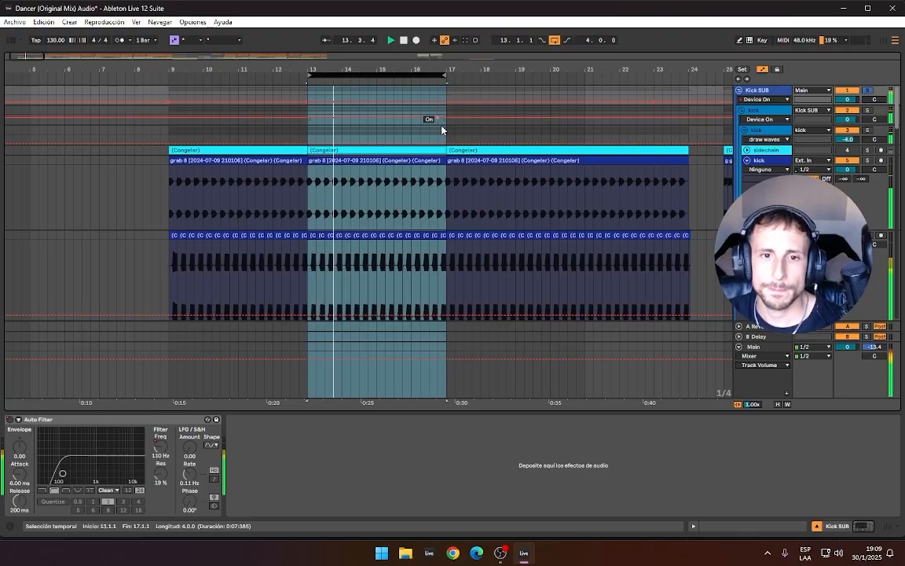
# Step: Stop playback and select the Bass Rolling track to show its device chain
pyautogui.scroll(-8, 457, 208)
pyautogui.scroll(-10, 508, 236)
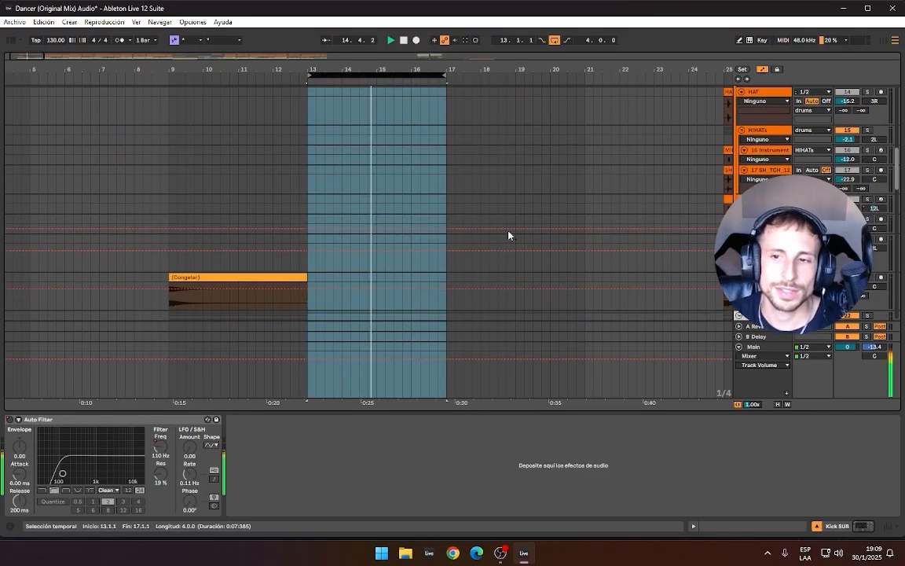
pyautogui.moveTo(897, 207); pyautogui.dragTo(897, 229)
pyautogui.click(759, 181)
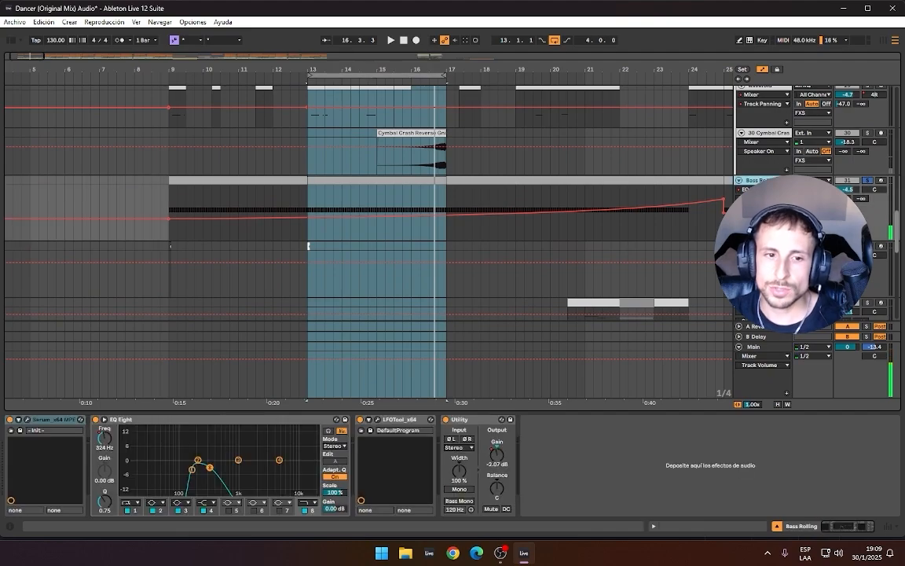
# Step: Open the Serum synth on the Bass Rolling track and examine its oscillator A and B settings
pyautogui.click(37, 422)
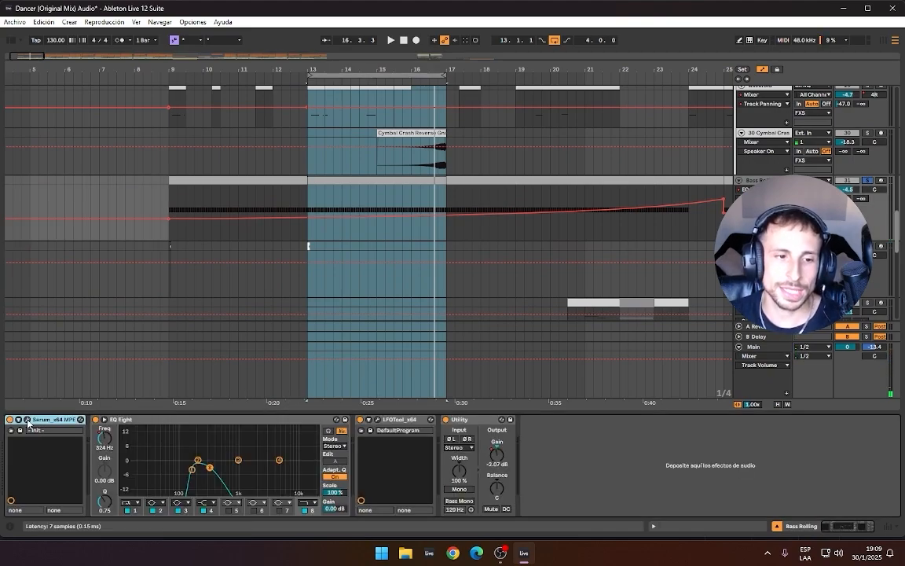
pyautogui.click(28, 422)
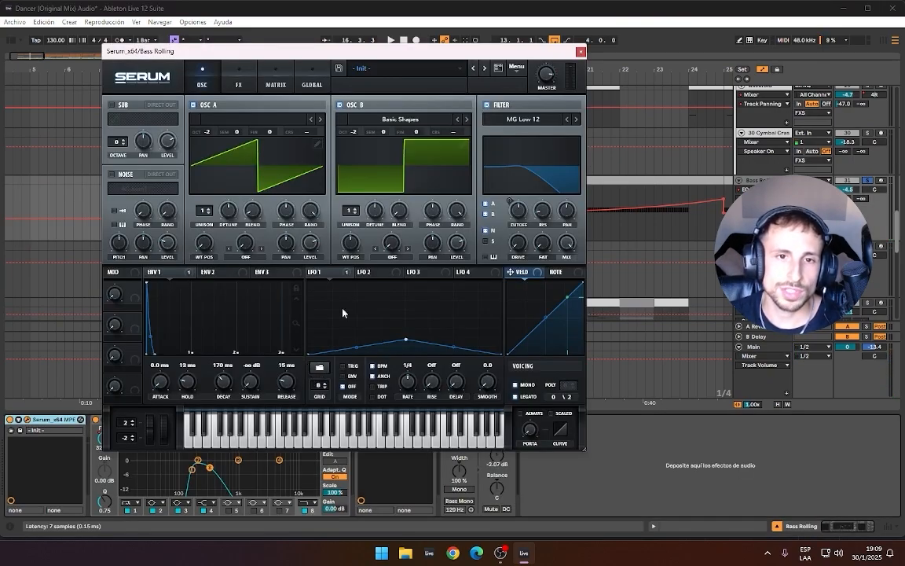
pyautogui.moveTo(383, 55); pyautogui.dragTo(408, 95)
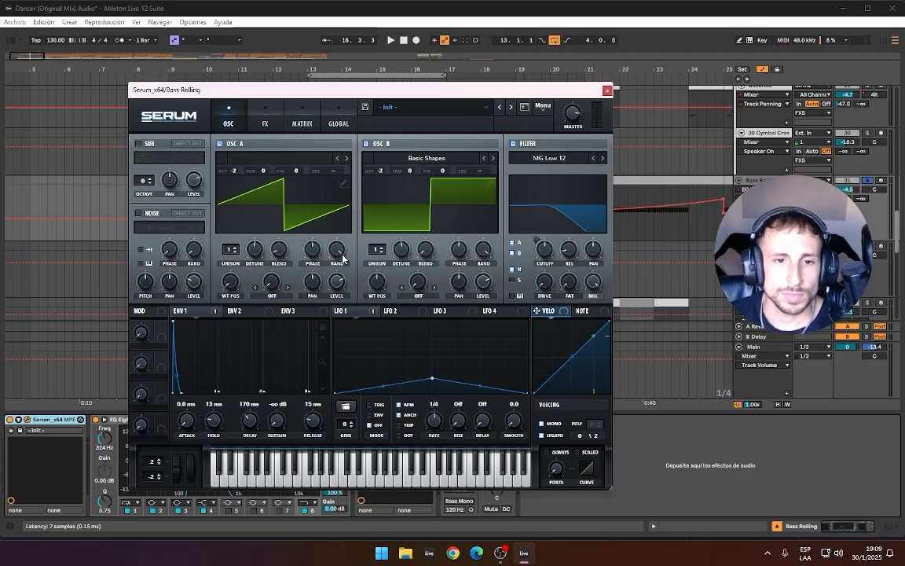
pyautogui.moveTo(341, 252)
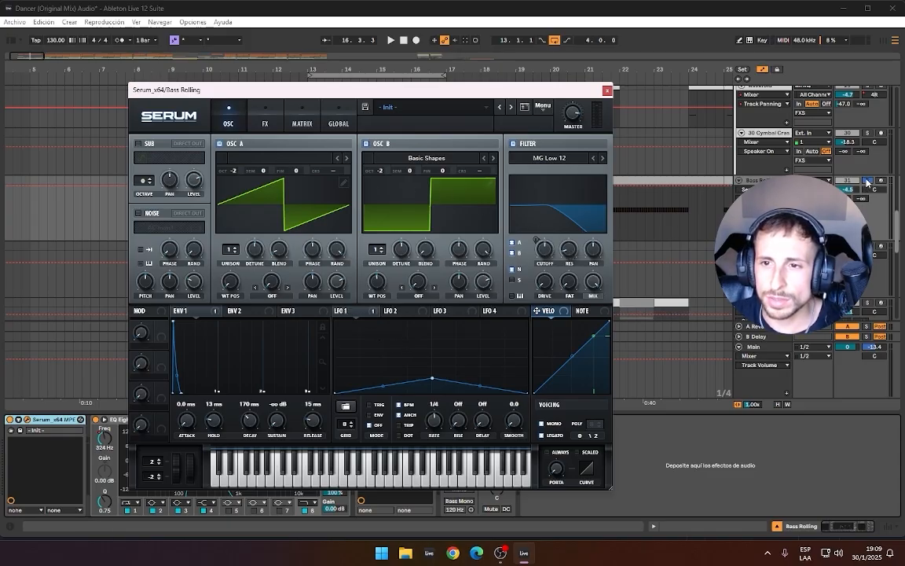
# Step: Play the bar 13 to 17 loop and review Serum's effects, modulation matrix and oscillator pages for the Bass Rolling sound
pyautogui.press('space')
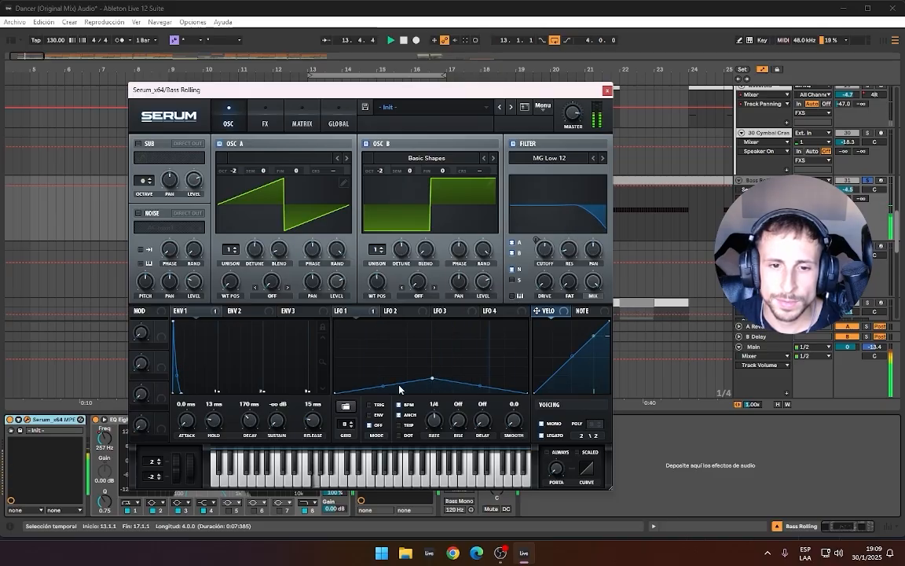
pyautogui.click(264, 122)
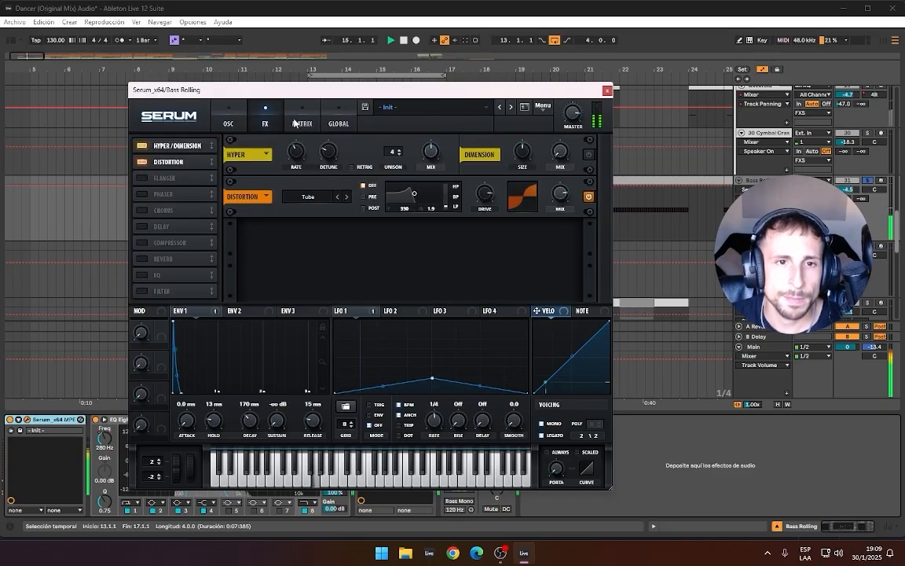
pyautogui.click(298, 121)
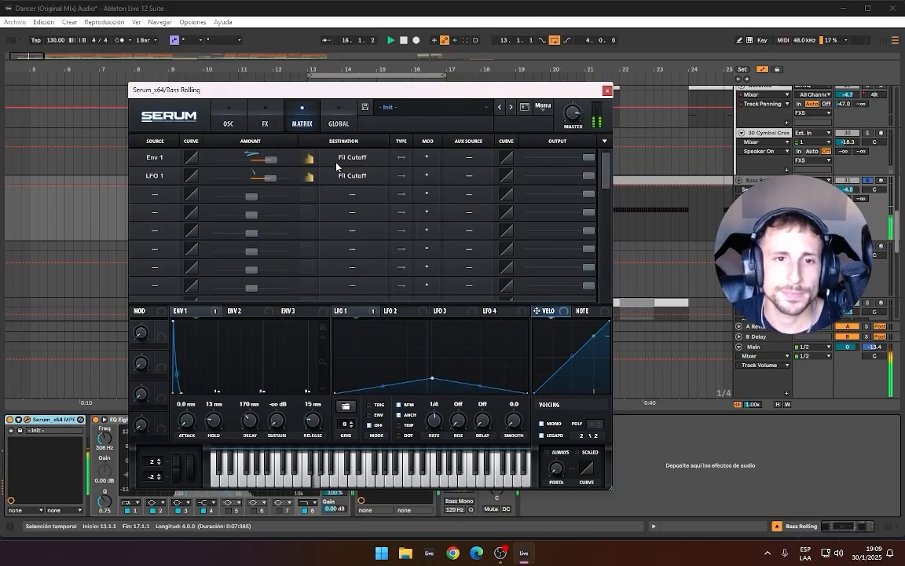
pyautogui.click(228, 120)
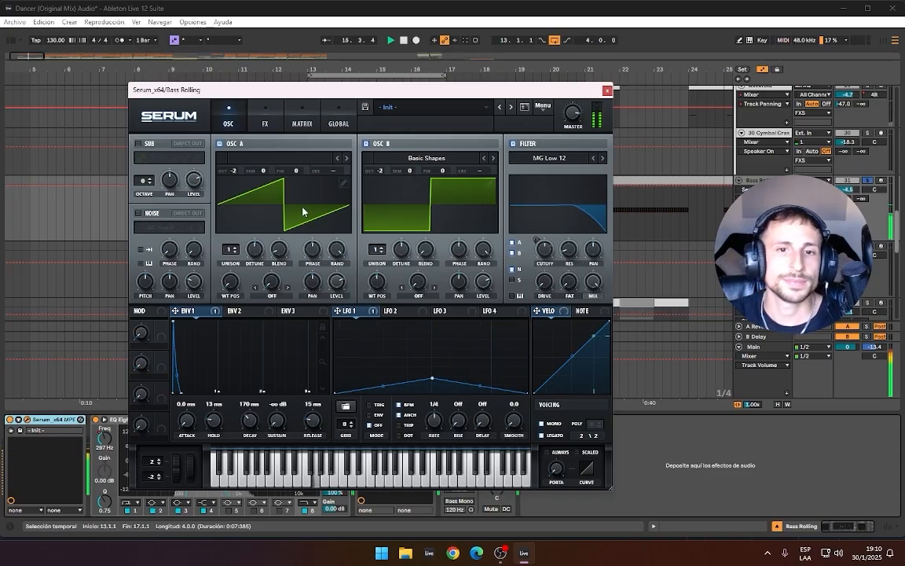
pyautogui.click(277, 123)
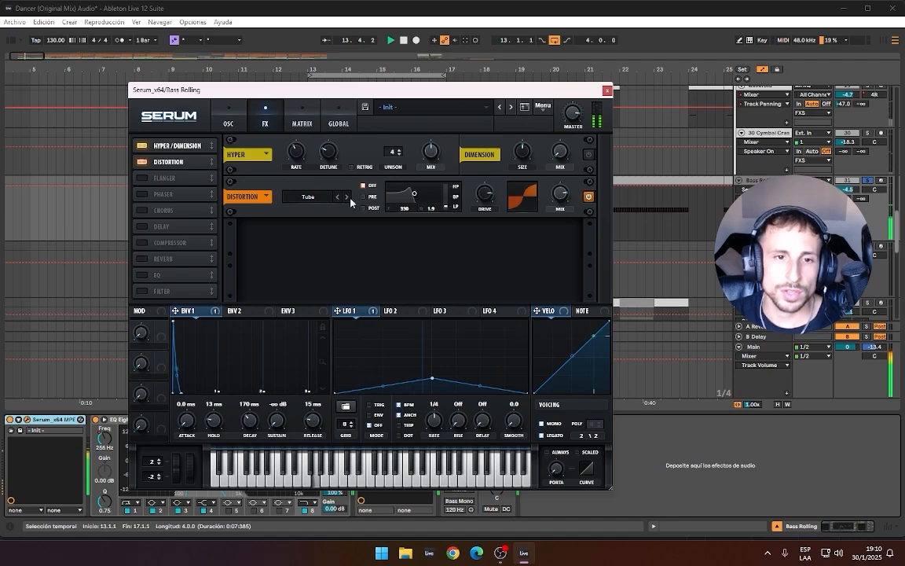
pyautogui.click(228, 120)
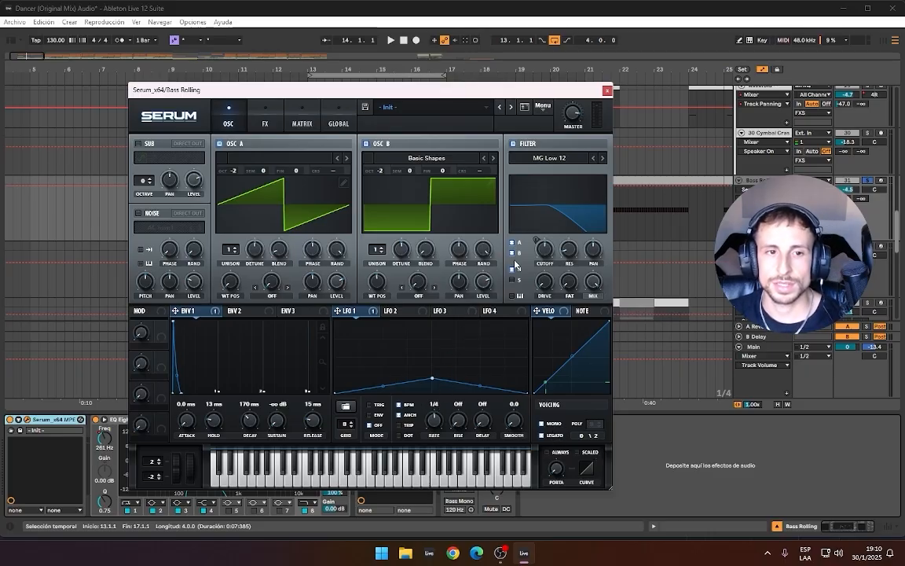
# Step: Close Serum and replay the soloed Bass Rolling loop with its device chain in view
pyautogui.click(607, 91)
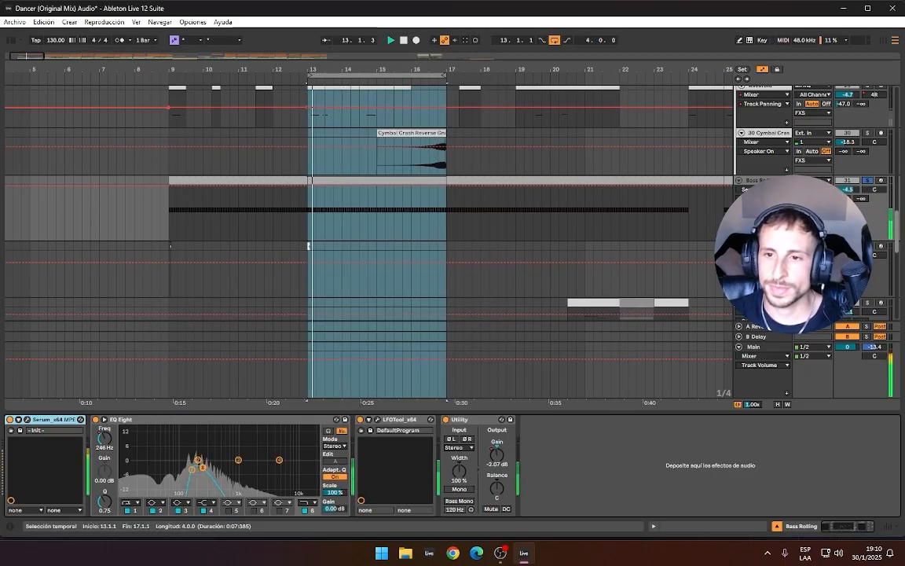
pyautogui.press('space')
pyautogui.scroll(3, 370, 220)
pyautogui.scroll(-5, 369, 220)
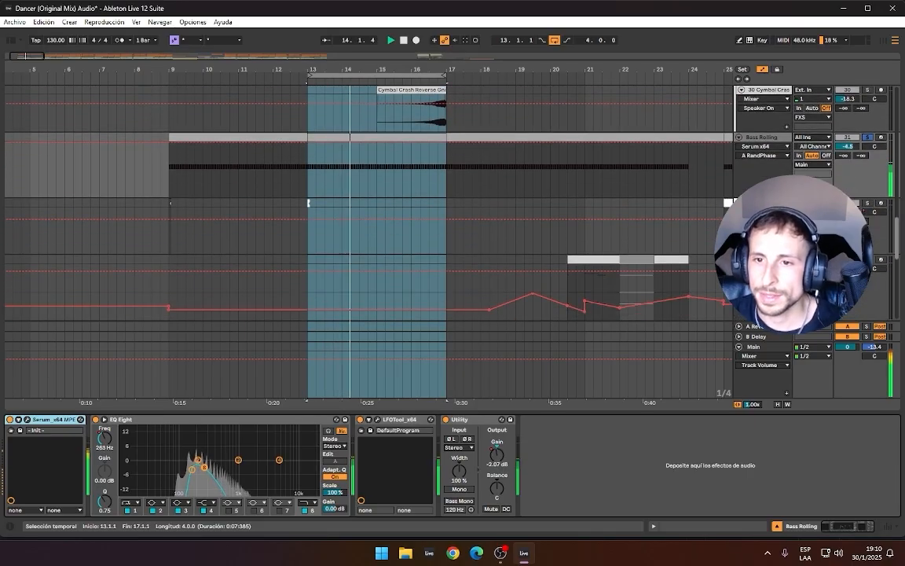
pyautogui.scroll(2, 369, 220)
pyautogui.press('space')
pyautogui.moveTo(307, 75); pyautogui.dragTo(152, 75)
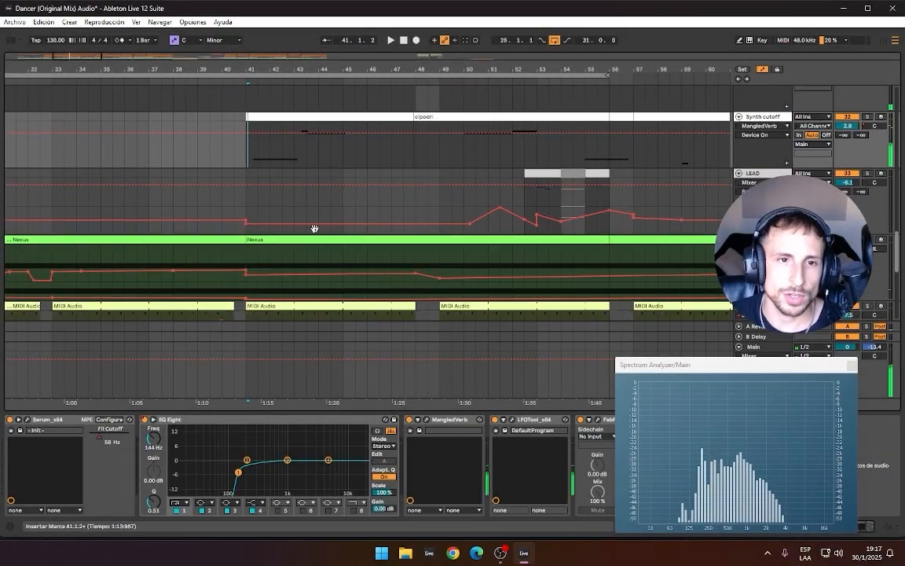
# Step: Move the Spectrum Analyzer window clear of the clips and play the soloed Synth cutoff track from bar 41
pyautogui.scroll(2, 314, 227)
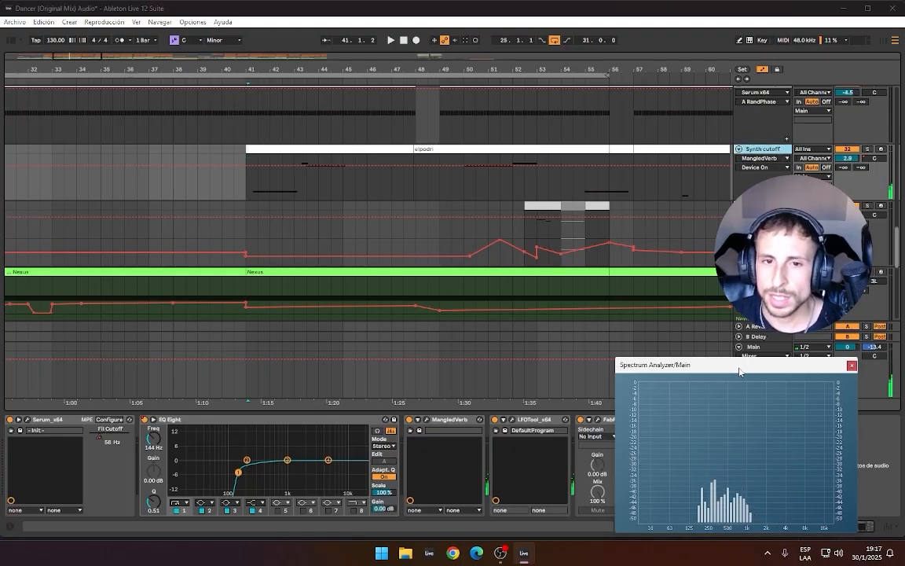
pyautogui.moveTo(740, 371); pyautogui.dragTo(103, 109)
pyautogui.moveTo(268, 69); pyautogui.dragTo(323, 73)
pyautogui.click(302, 190)
pyautogui.press('space')
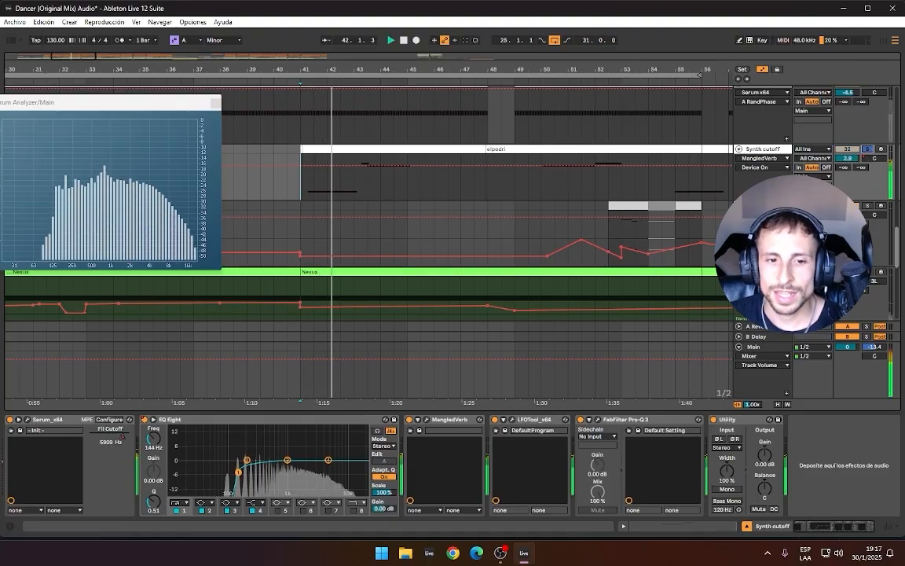
pyautogui.press('space')
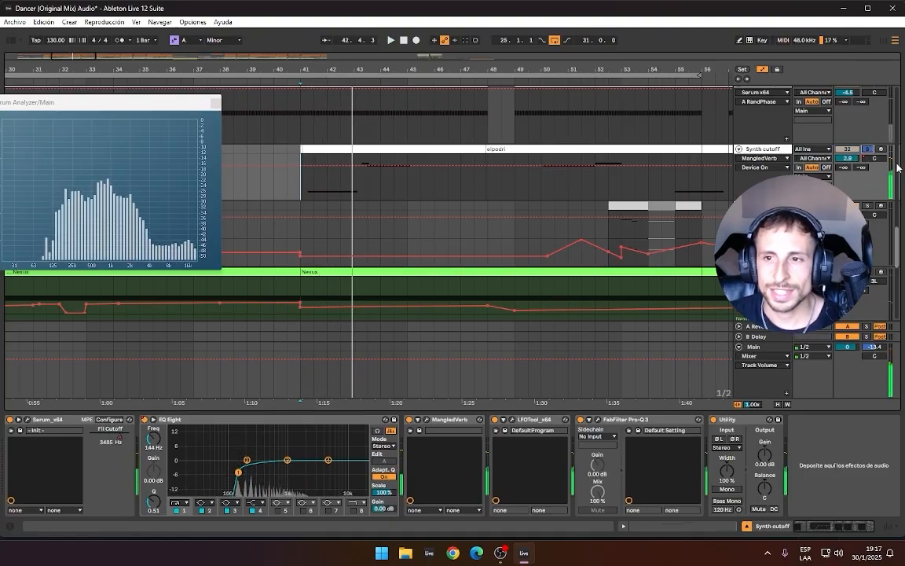
# Step: Open the Synth cutoff track's Serum and arrange its window beside the Spectrum Analyzer
pyautogui.moveTo(163, 105); pyautogui.dragTo(196, 101)
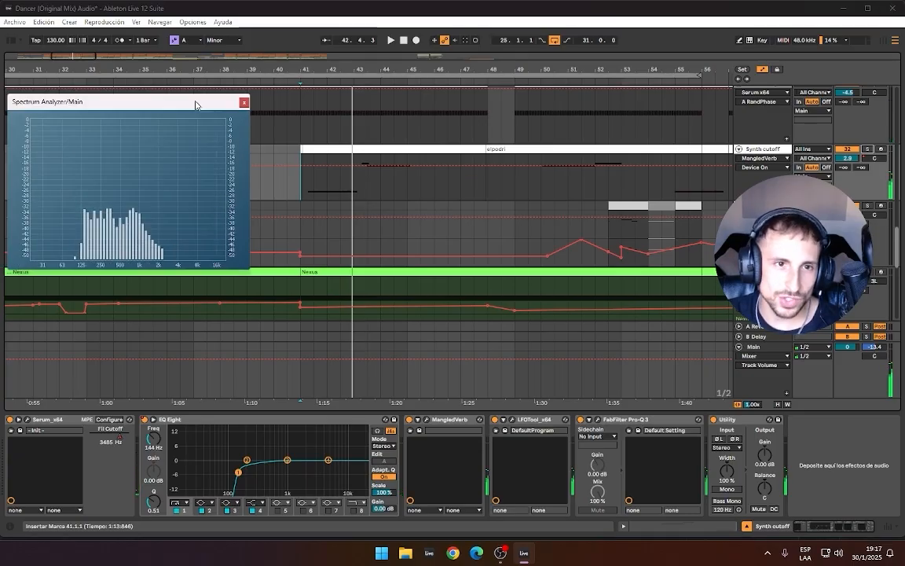
pyautogui.click(28, 419)
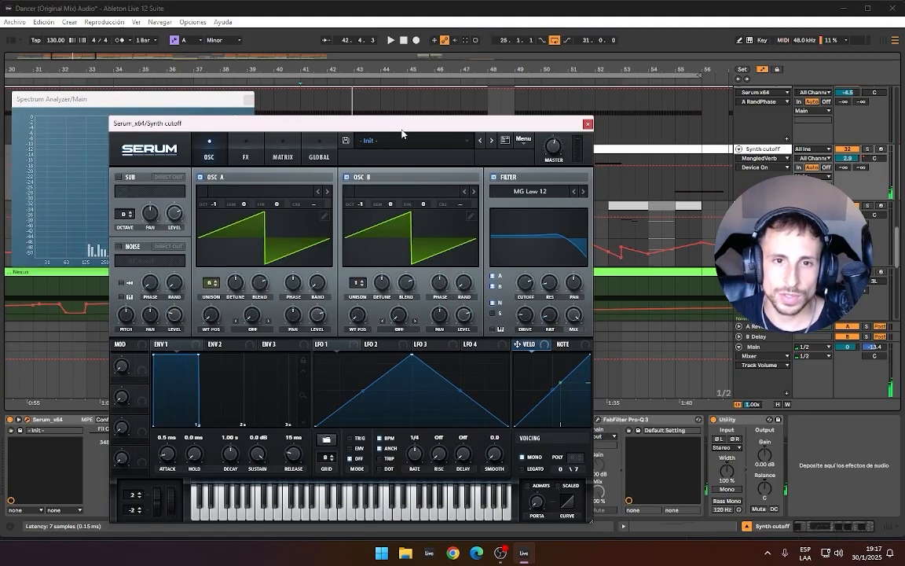
pyautogui.moveTo(401, 131); pyautogui.dragTo(516, 65)
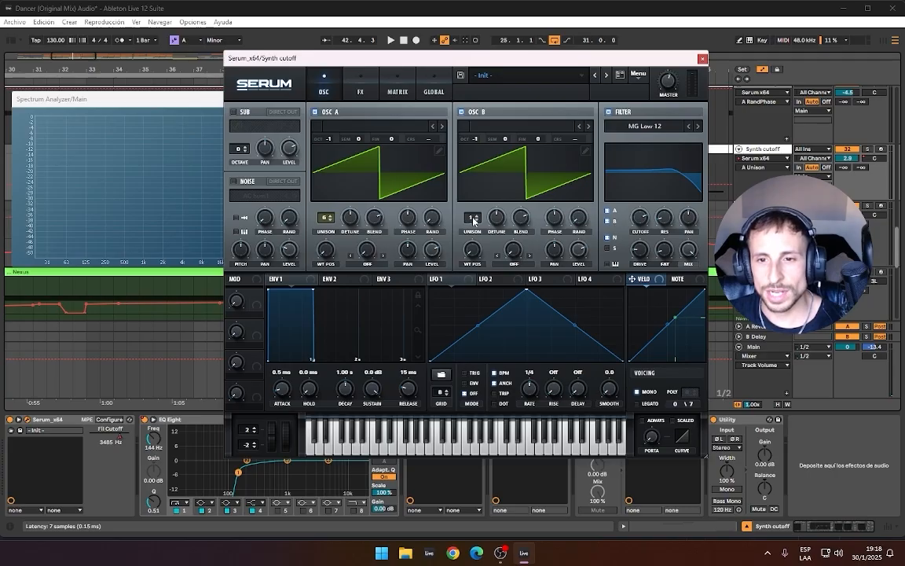
# Step: Turn off oscillator A and play the soloed Synth cutoff track from bar 41 to hear oscillator B alone
pyautogui.click(314, 113)
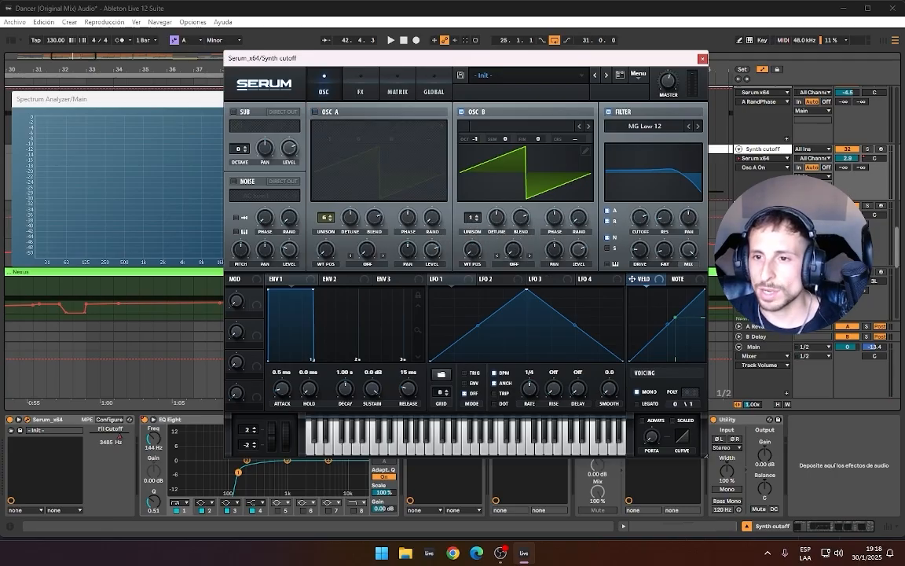
pyautogui.click(870, 208)
pyautogui.click(867, 150)
pyautogui.press('space')
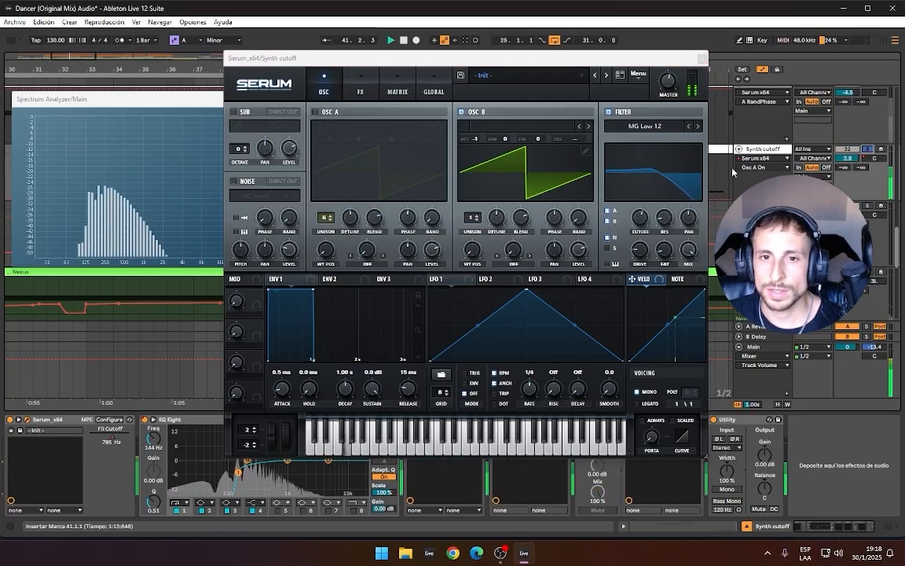
# Step: Restore oscillator A, audition it with oscillator B off, and replay the sound with both oscillators on
pyautogui.click(319, 113)
pyautogui.click(461, 113)
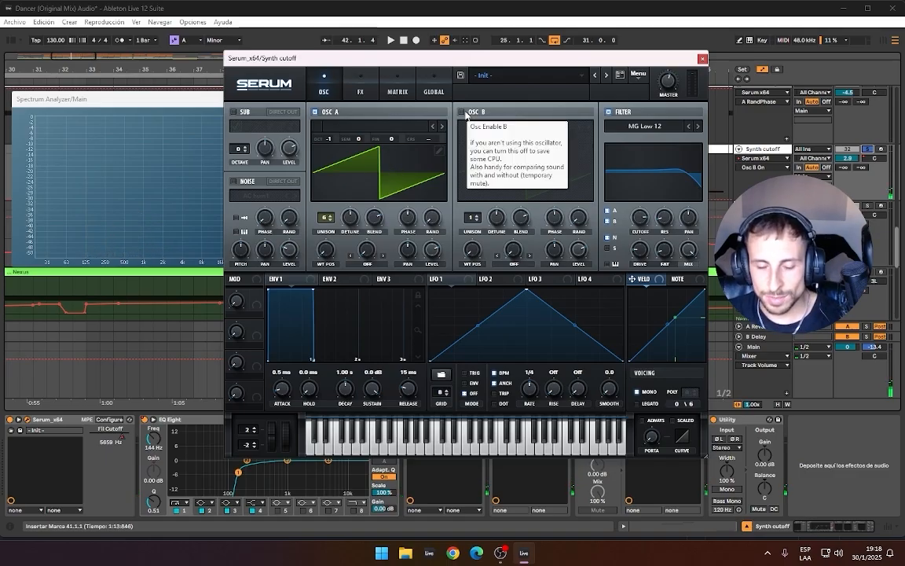
pyautogui.click(463, 113)
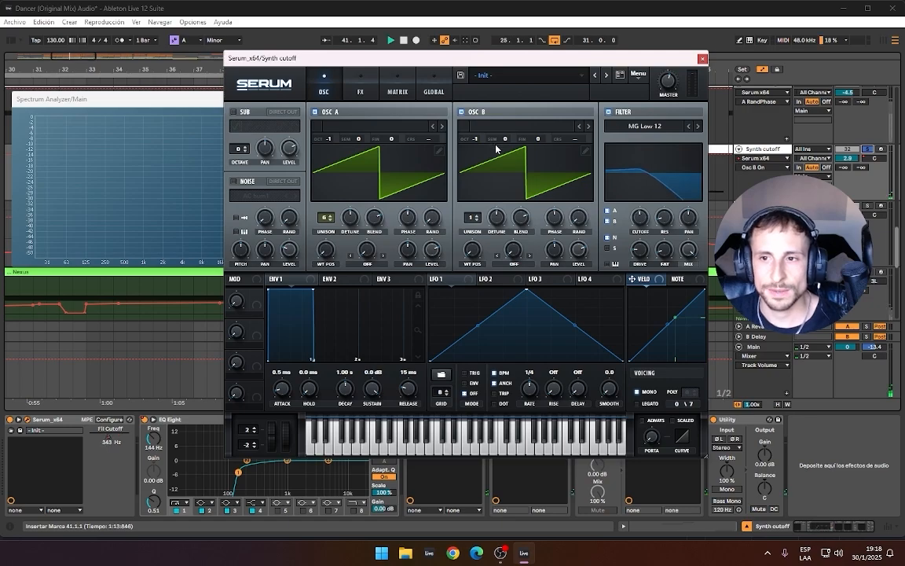
pyautogui.press('space')
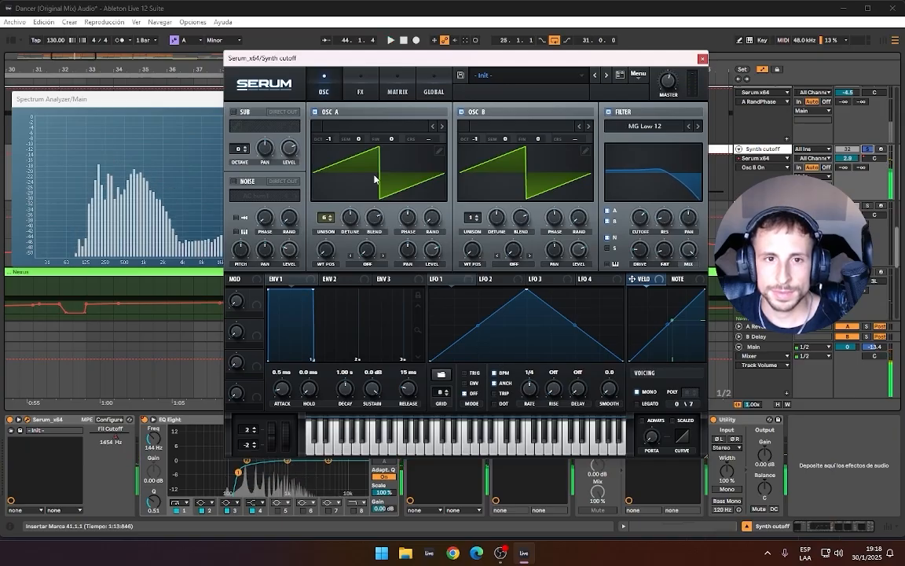
# Step: Check the Synth cutoff sound's Tube distortion in Serum, play the track again and close the synth window
pyautogui.click(367, 94)
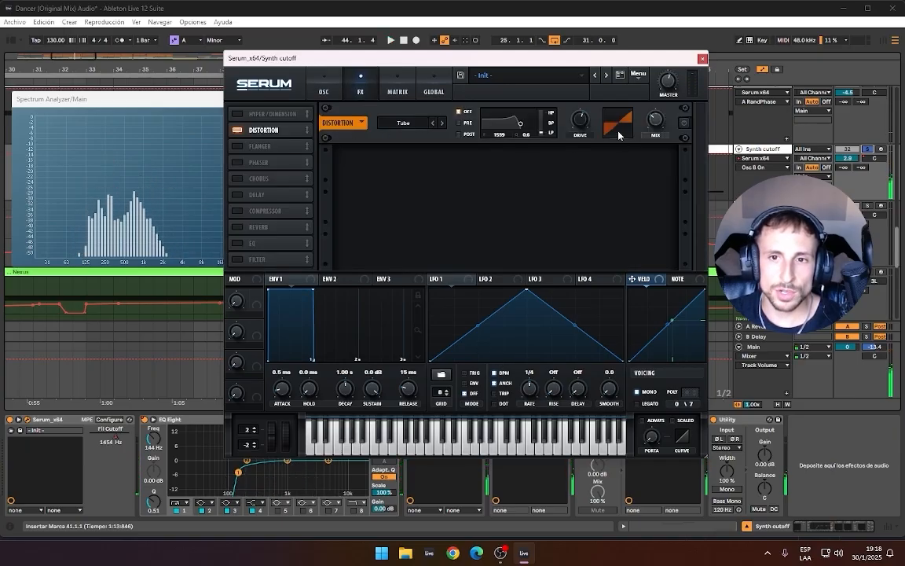
pyautogui.click(322, 97)
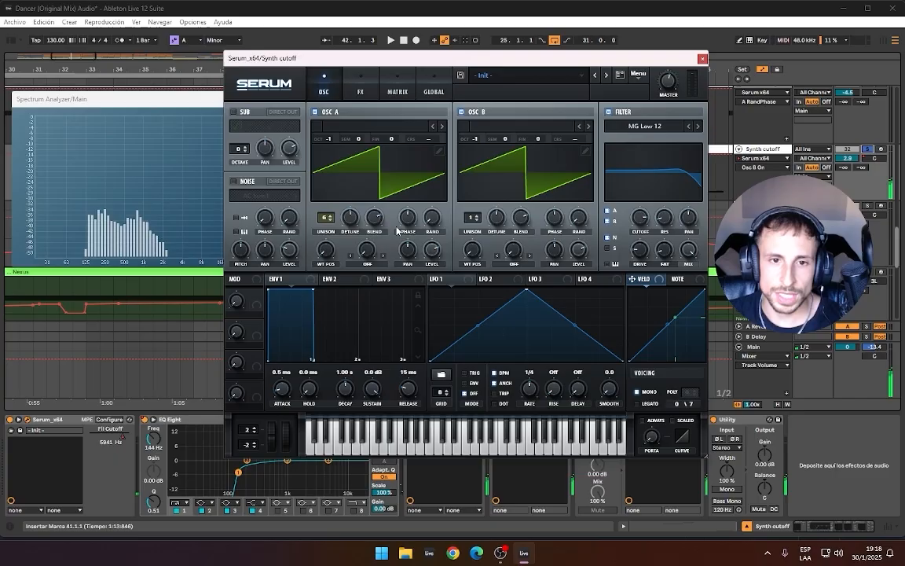
pyautogui.press('space')
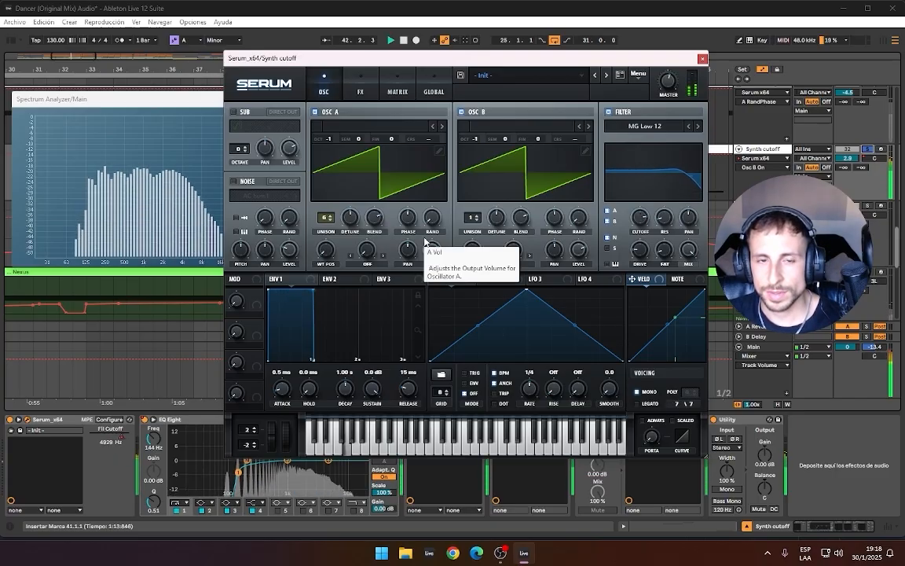
pyautogui.click(702, 59)
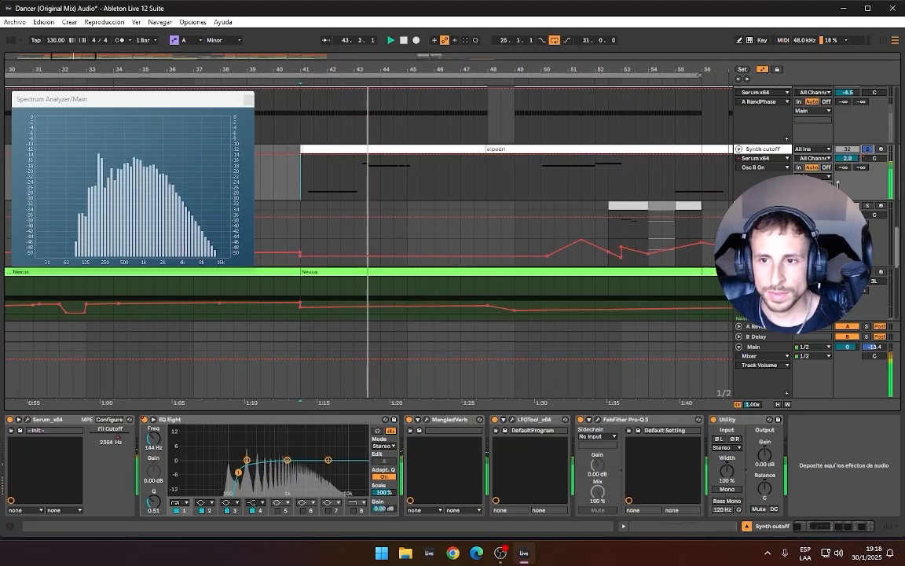
pyautogui.press('space')
# Step: Open the first Synth cutoff clip in an enlarged note editor and examine its notes while the full mix plays
pyautogui.click(330, 148)
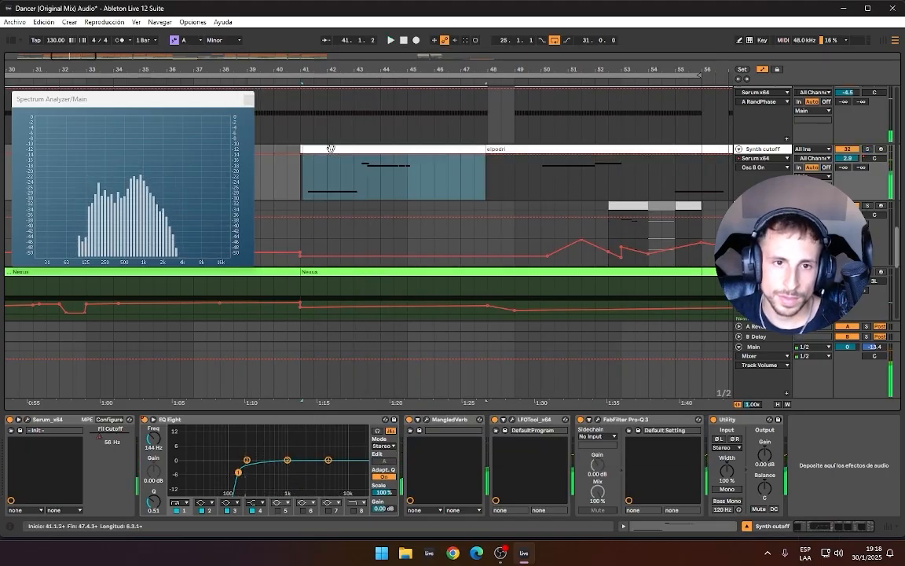
pyautogui.doubleClick(331, 148)
pyautogui.moveTo(470, 350); pyautogui.dragTo(470, 118)
pyautogui.moveTo(110, 348); pyautogui.dragTo(165, 348)
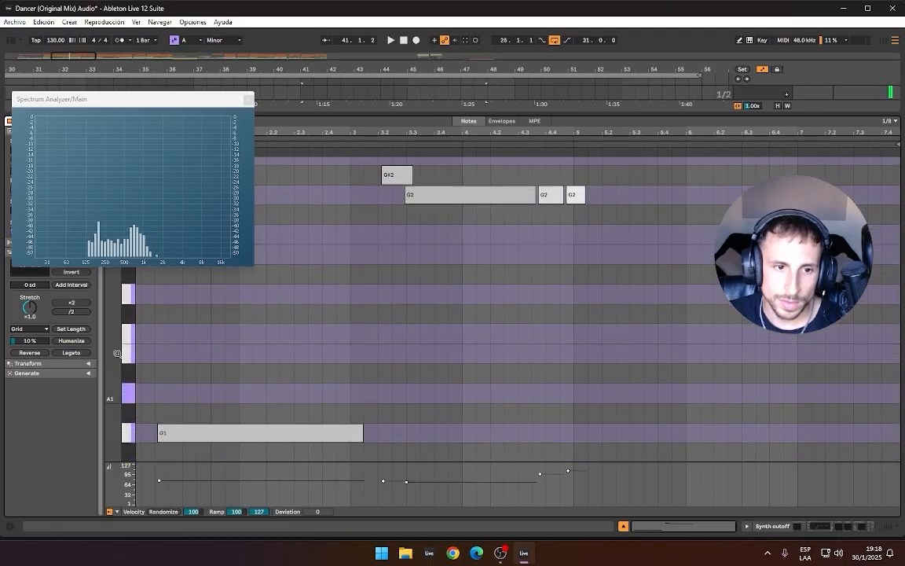
pyautogui.moveTo(109, 389); pyautogui.dragTo(92, 390)
pyautogui.press('space')
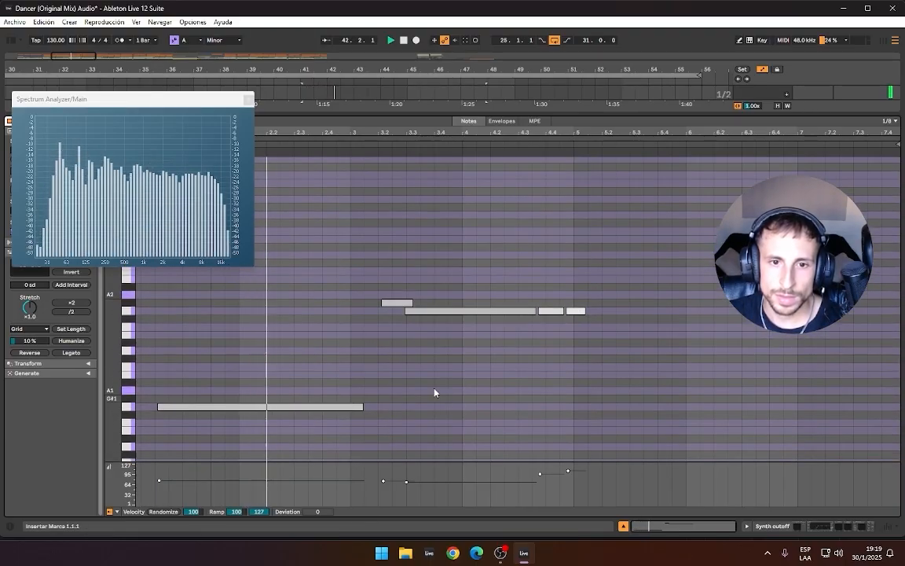
pyautogui.moveTo(110, 300); pyautogui.dragTo(77, 327)
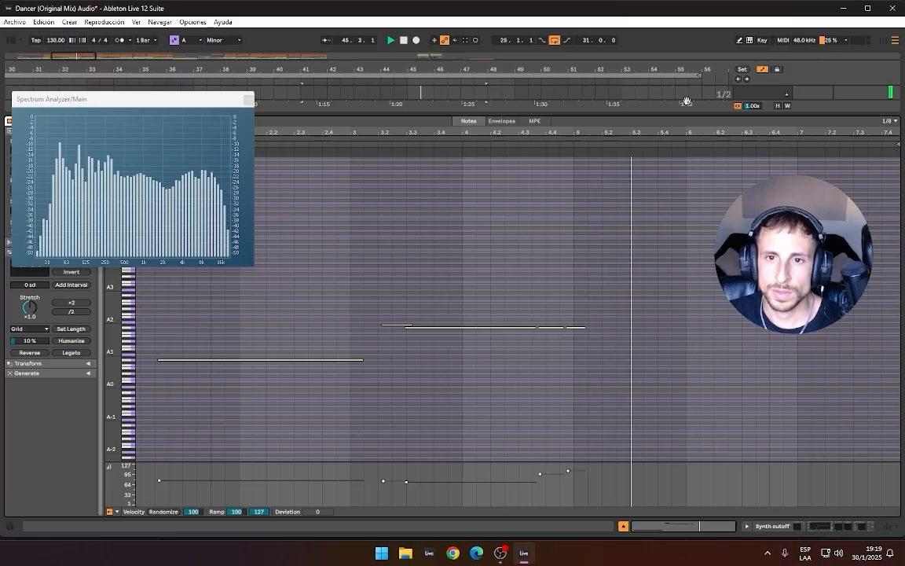
# Step: Collapse the note editor and solo the ARP track while the arrangement keeps playing
pyautogui.moveTo(684, 116); pyautogui.dragTo(706, 452)
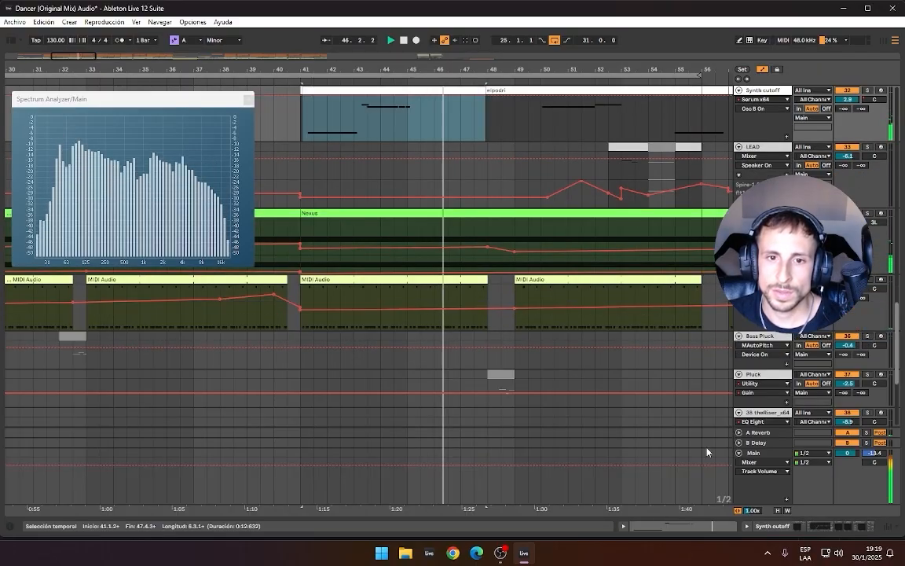
pyautogui.click(869, 214)
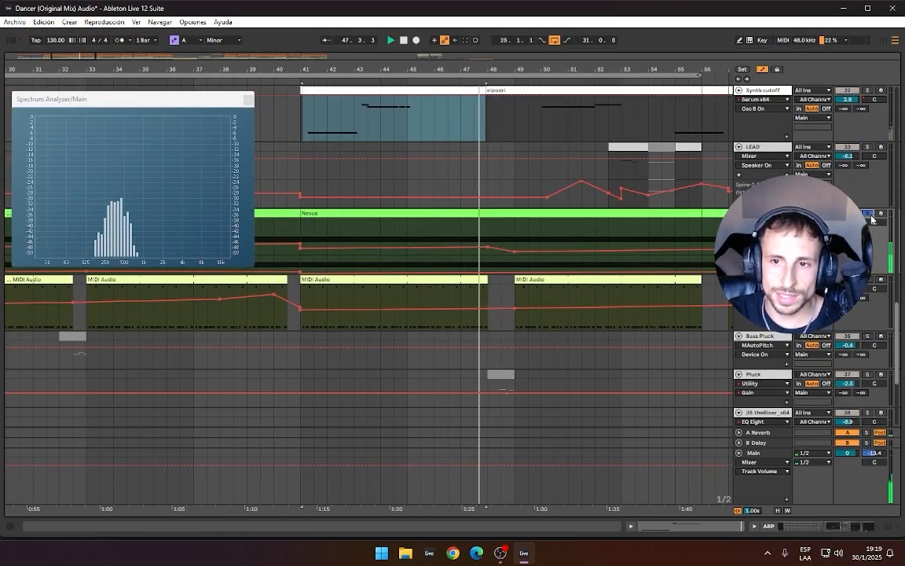
pyautogui.moveTo(579, 69); pyautogui.dragTo(456, 29)
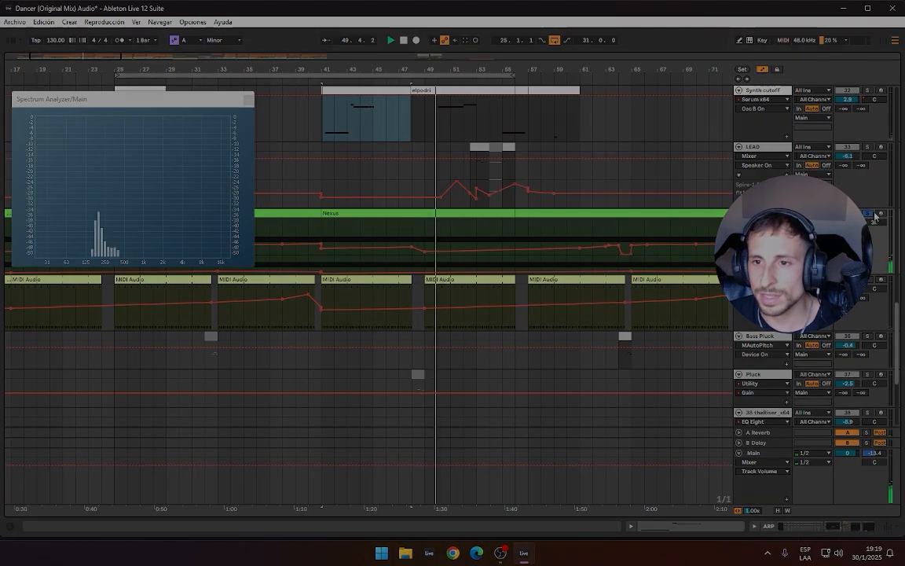